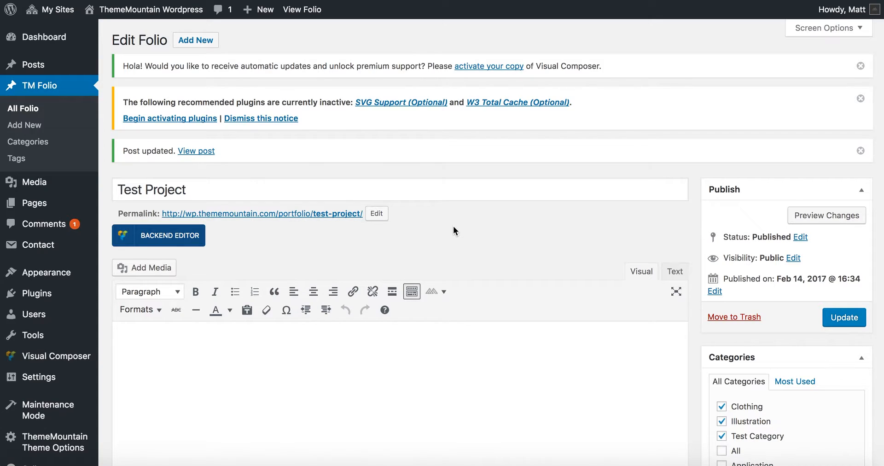
# View the portfolio grid page and follow the Test Project item to its project page, then return to the project editor
pyautogui.click(368, 1)
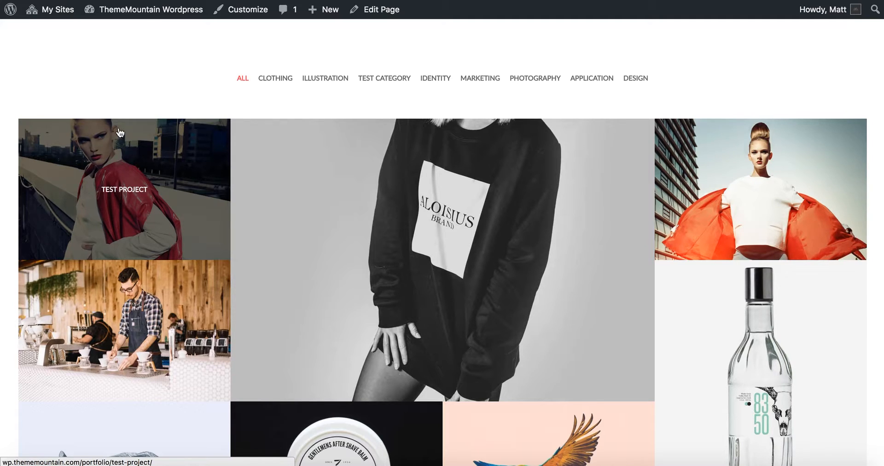
pyautogui.click(136, 173)
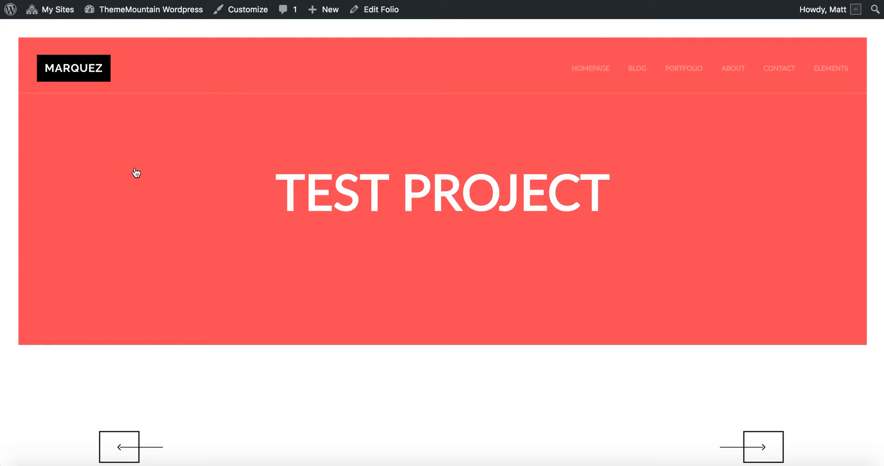
pyautogui.click(21, 1)
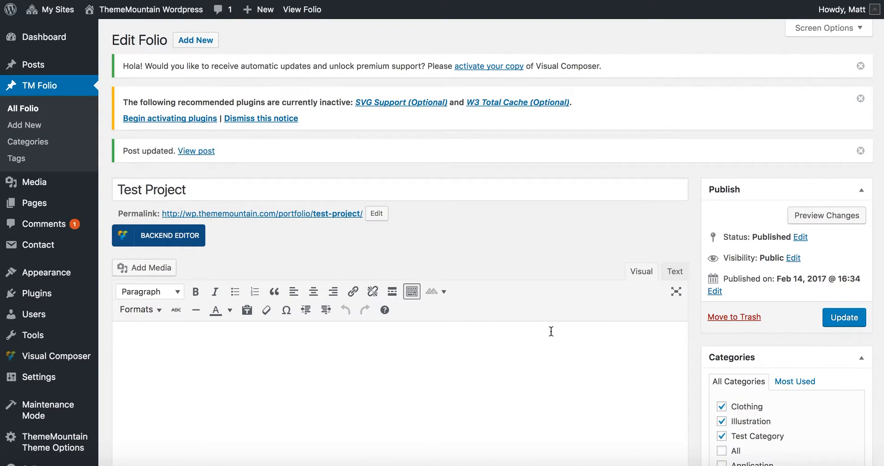
# In the Test Project's grid options, set the grid item to link to Lightbox
pyautogui.scroll(-10, 551, 331)
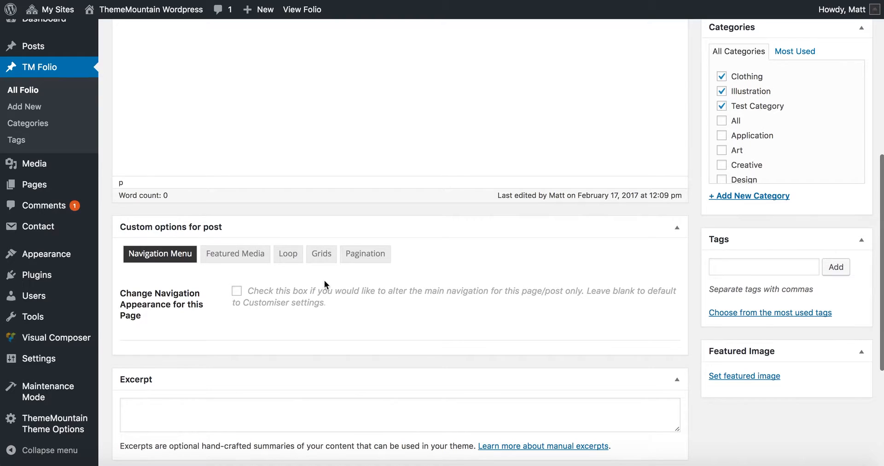
pyautogui.click(321, 253)
pyautogui.scroll(-3, 497, 290)
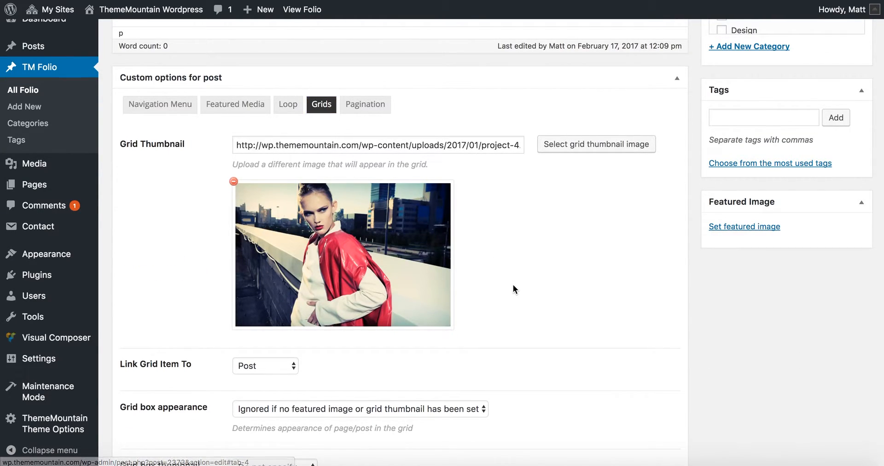
pyautogui.scroll(-1, 512, 284)
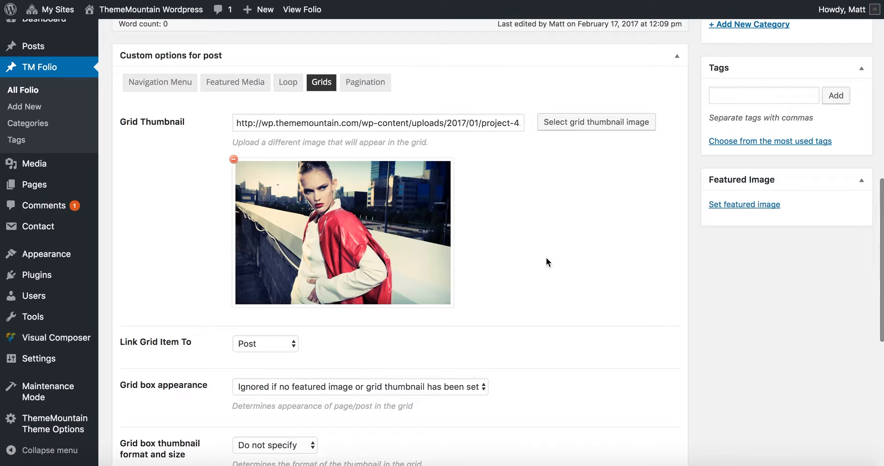
pyautogui.scroll(-2, 546, 258)
pyautogui.click(283, 295)
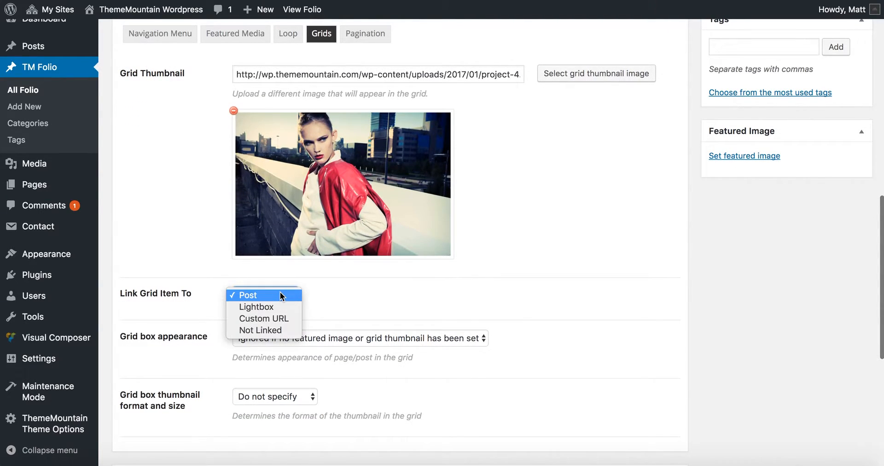
pyautogui.click(283, 307)
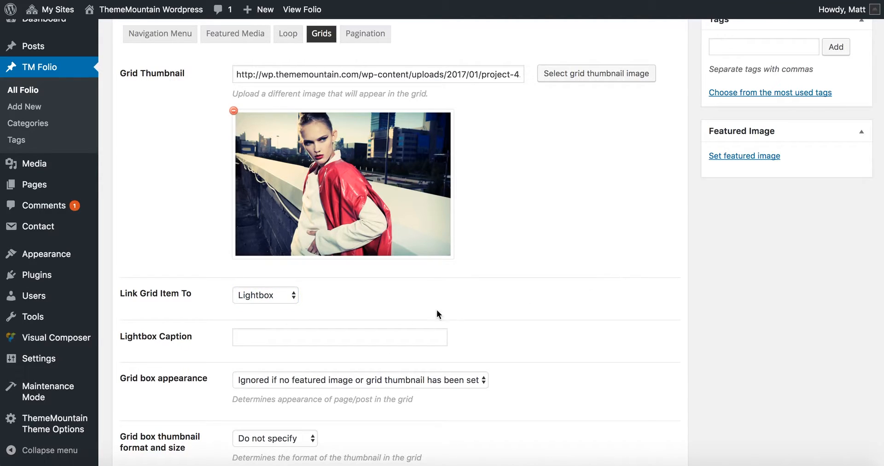
# Enter "A caption for this image" as the lightbox caption and update the project
pyautogui.click(357, 339)
pyautogui.write('A')
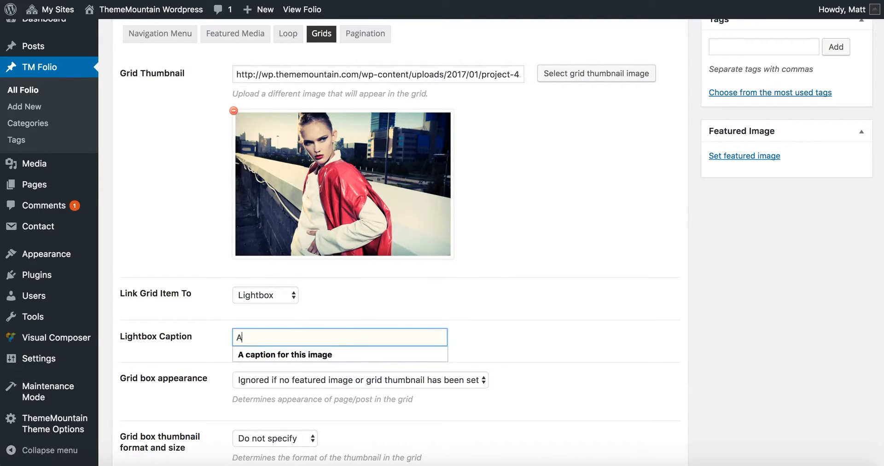
pyautogui.click(357, 354)
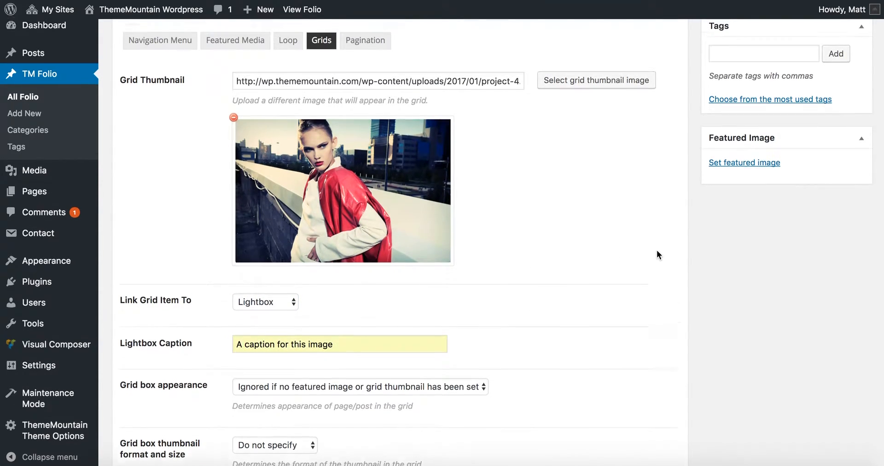
pyautogui.scroll(10, 656, 250)
pyautogui.click(845, 263)
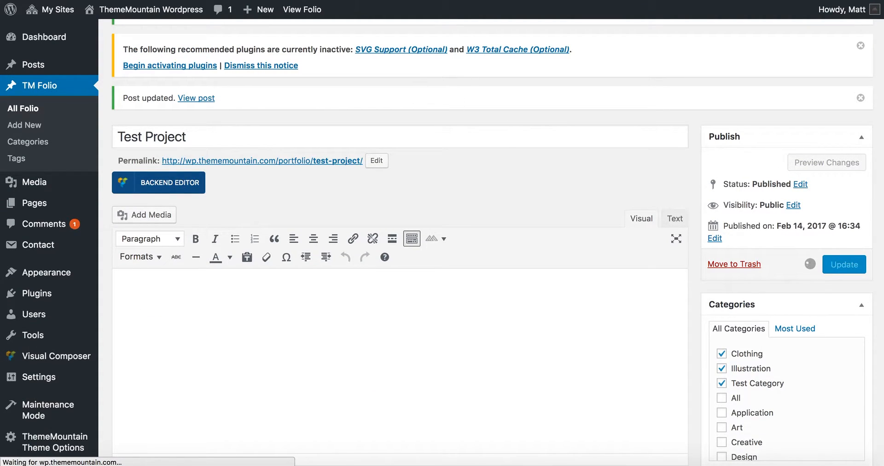
# Reload the portfolio grid page, open the Test Project image in the lightbox, zoom into it and close it
pyautogui.click(235, 1)
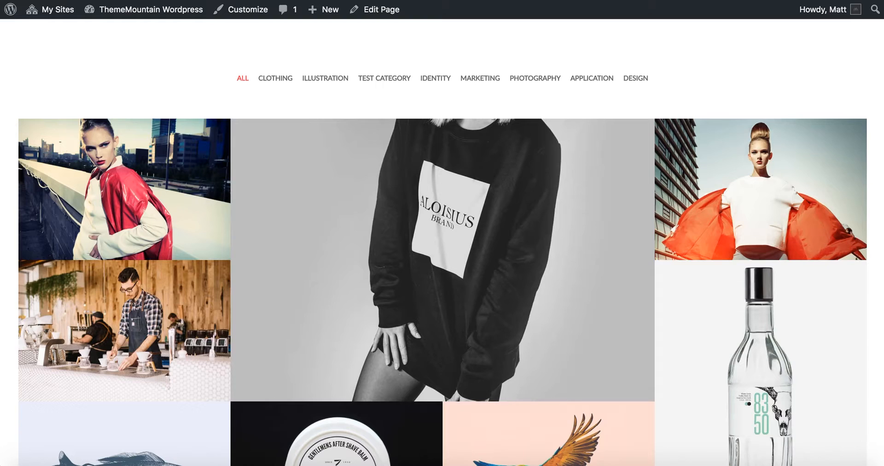
pyautogui.press('super+r')
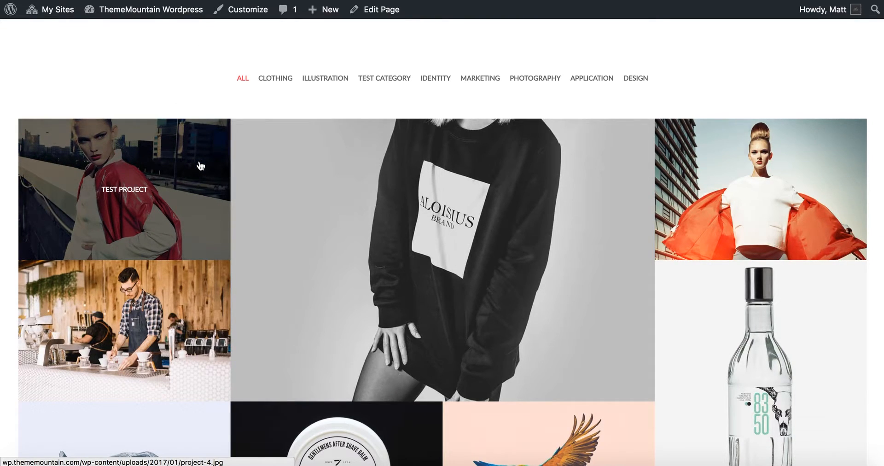
pyautogui.click(199, 165)
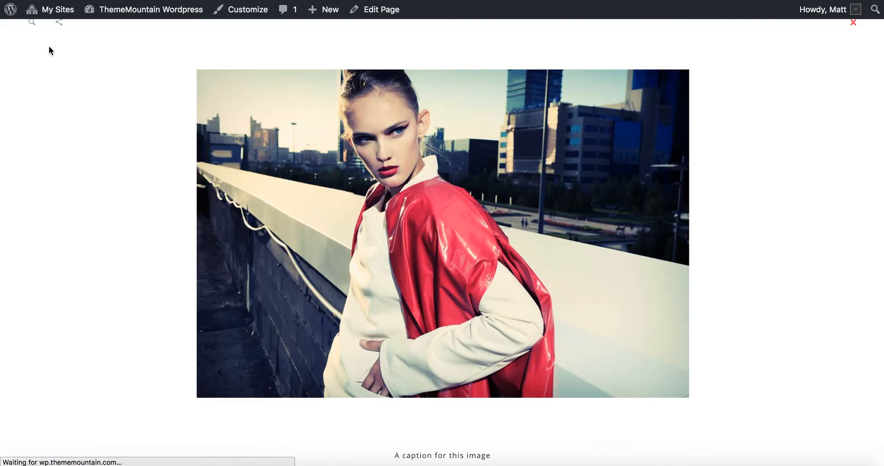
pyautogui.click(32, 24)
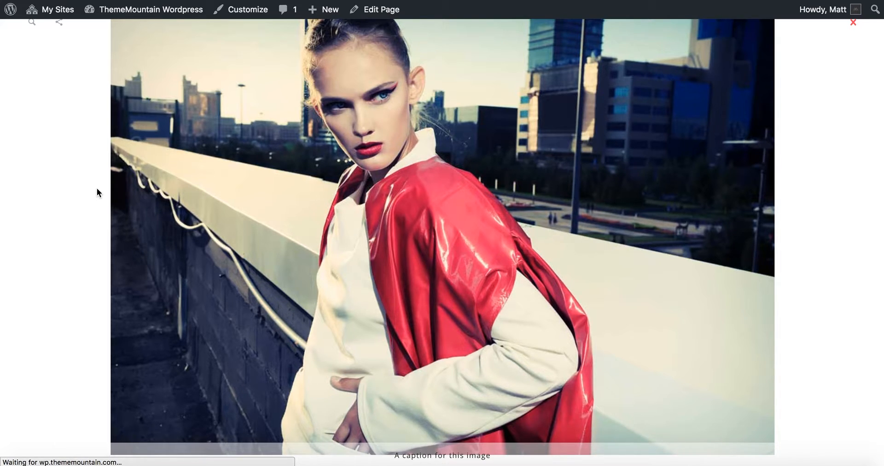
pyautogui.click(97, 188)
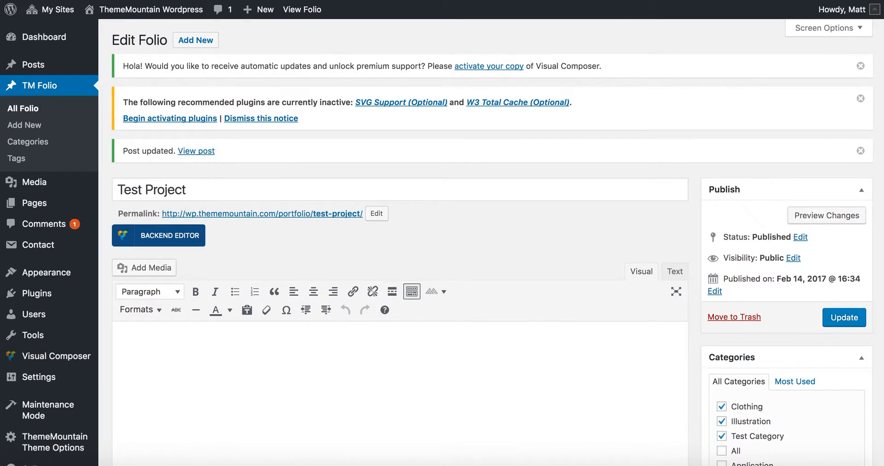
# Set slides-fs-4.jpg from the media library as the Test Project's featured image
pyautogui.scroll(-7, 517, 178)
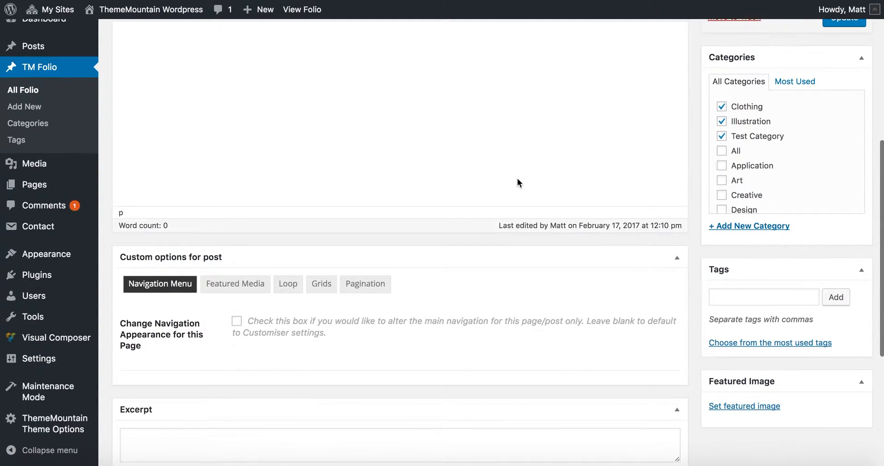
pyautogui.scroll(-1, 602, 252)
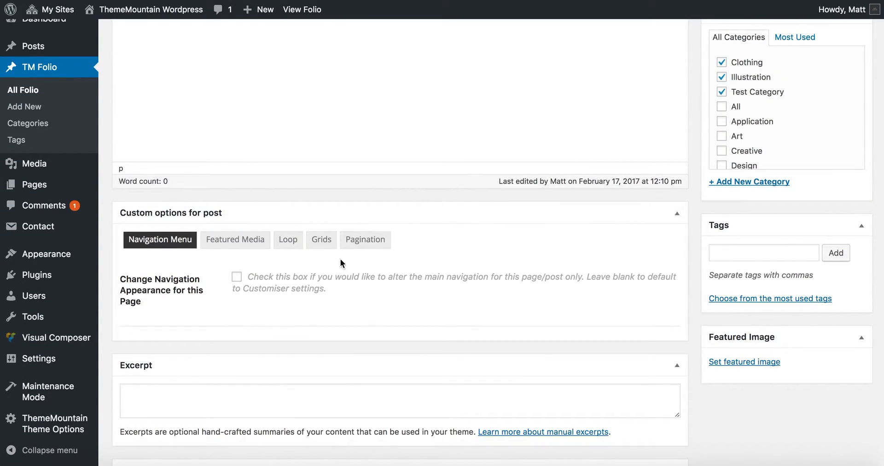
pyautogui.click(318, 244)
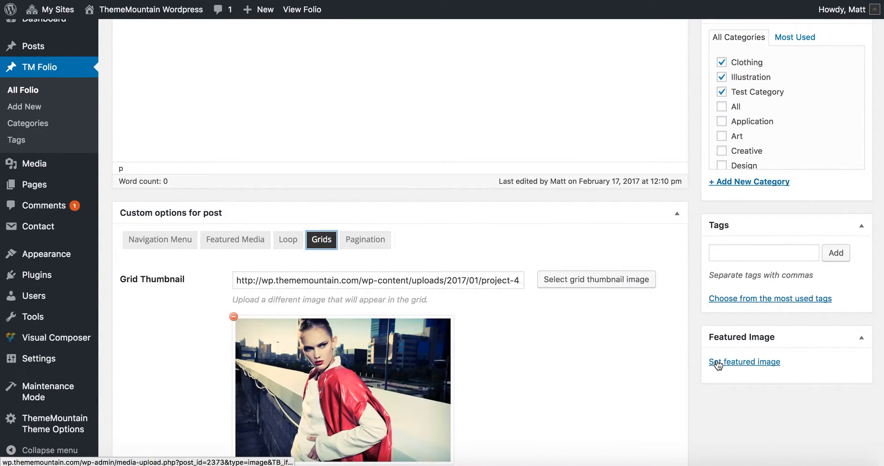
pyautogui.scroll(-2, 716, 359)
pyautogui.click(751, 269)
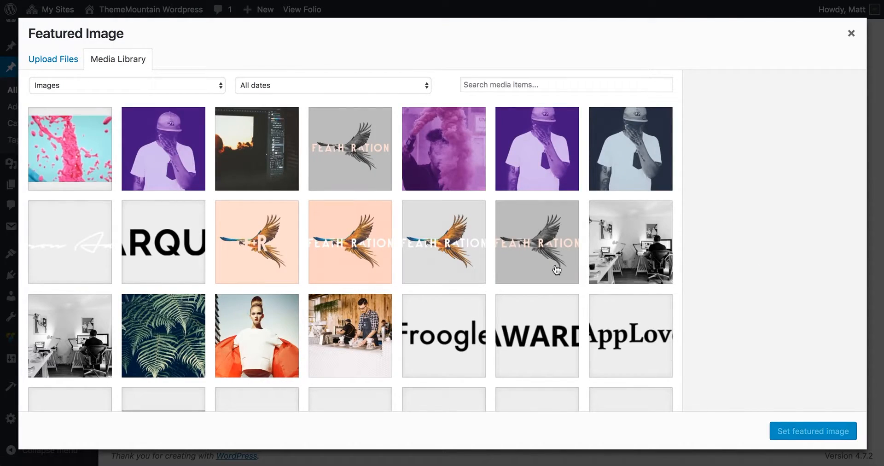
pyautogui.scroll(-12, 556, 267)
pyautogui.scroll(-10, 557, 269)
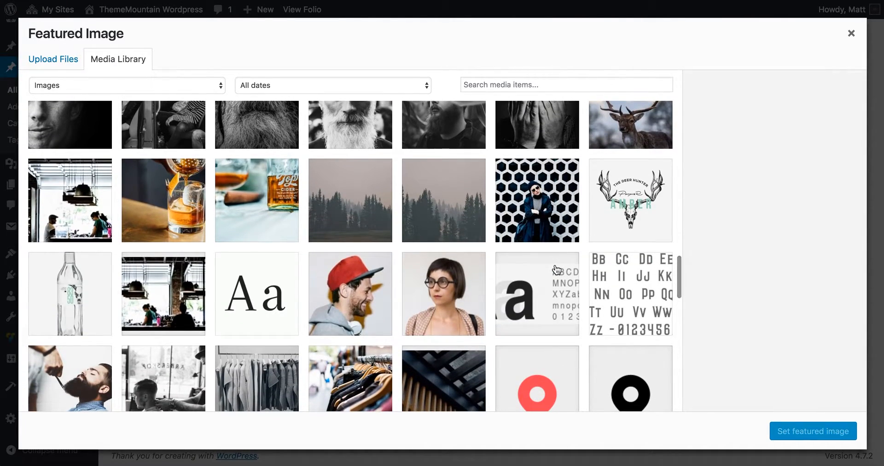
pyautogui.scroll(-10, 556, 269)
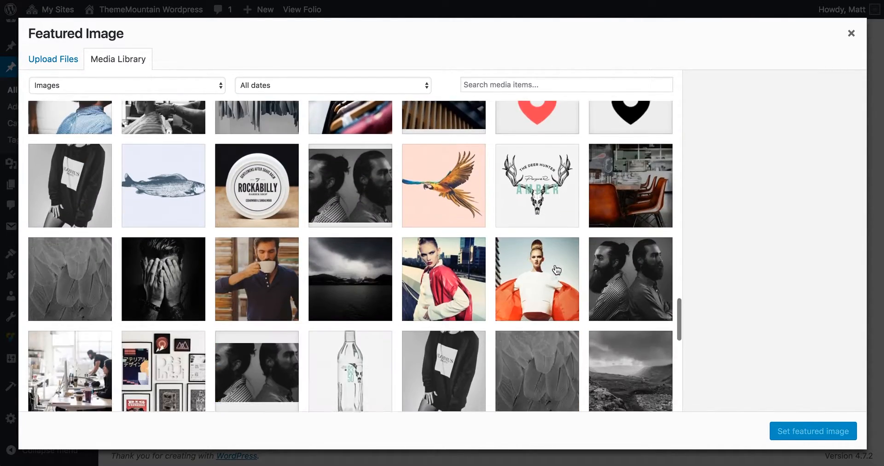
pyautogui.click(621, 295)
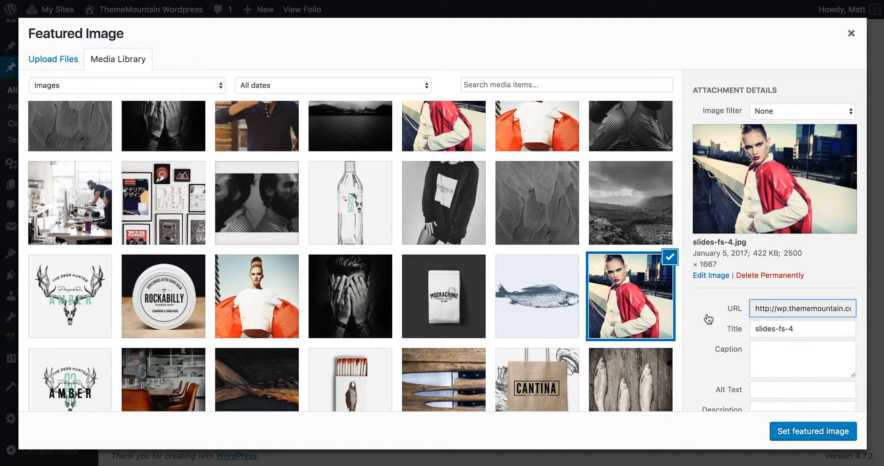
pyautogui.click(812, 430)
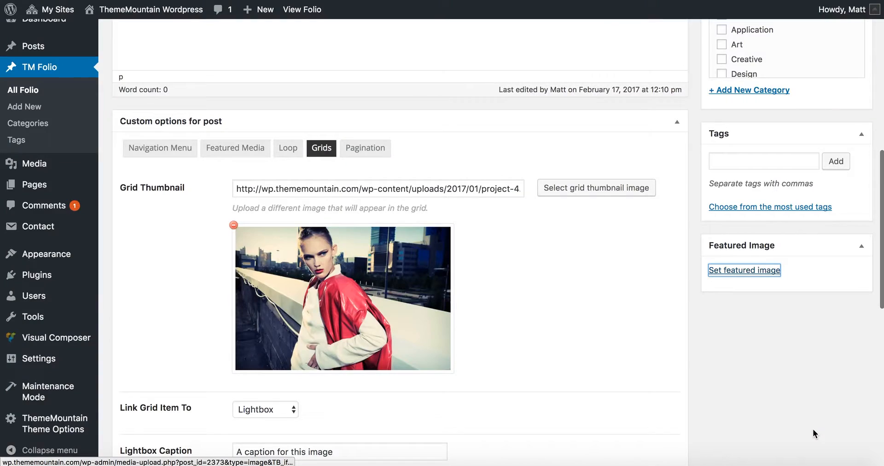
# Review the grid options beside the featured image and update the project
pyautogui.scroll(-1, 578, 341)
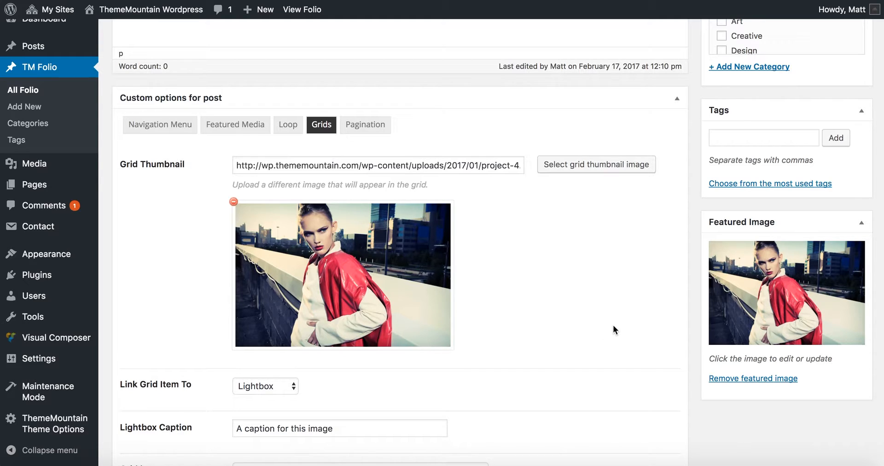
pyautogui.scroll(-2, 613, 326)
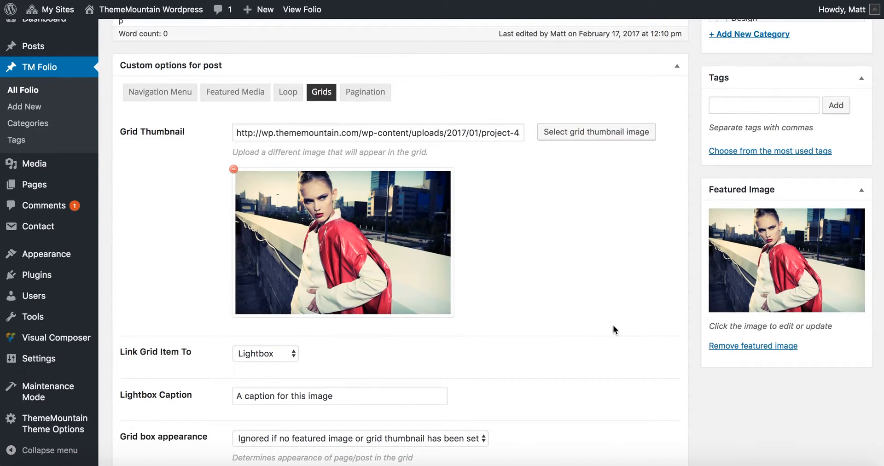
pyautogui.scroll(1, 612, 326)
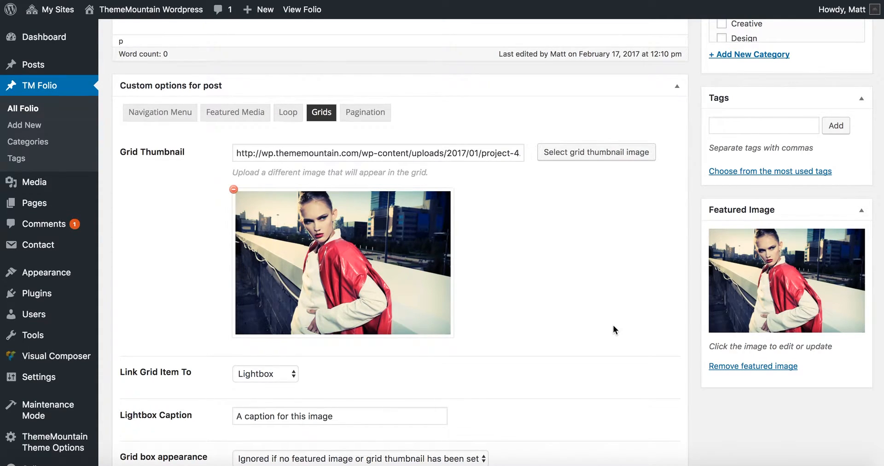
pyautogui.scroll(10, 612, 326)
pyautogui.click(828, 318)
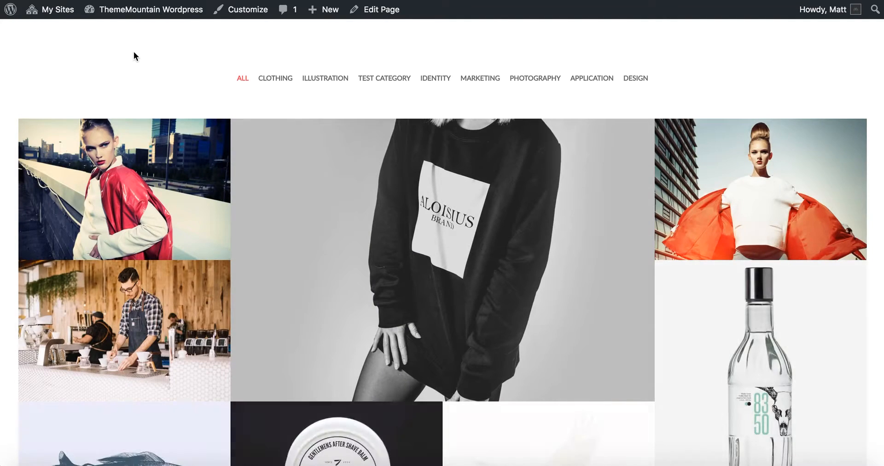
# Check the featured image of Test Project in the grid's lightbox at enlarged size, then close the lightbox
pyautogui.click(139, 157)
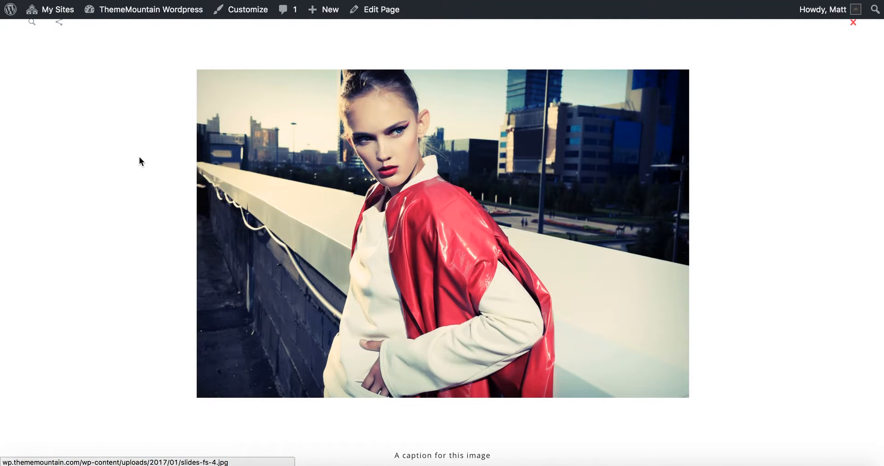
pyautogui.click(34, 29)
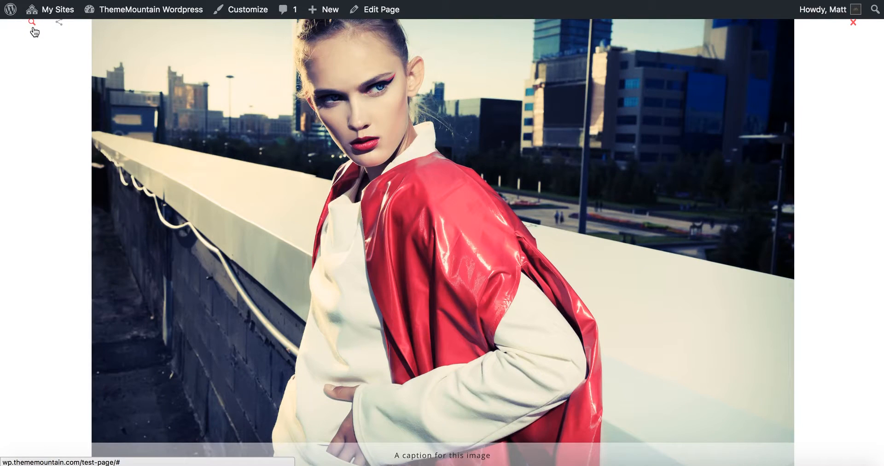
pyautogui.click(25, 198)
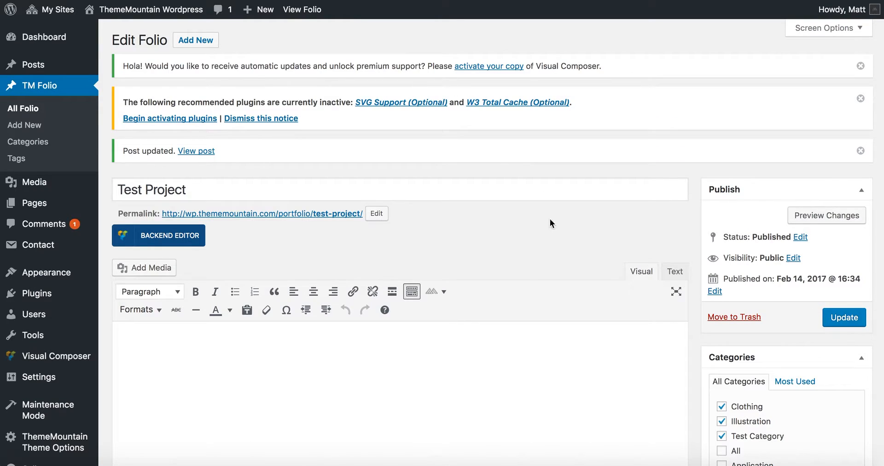
# Set the Test Project's custom page head title to "Set page head title options for this post"
pyautogui.scroll(-10, 553, 240)
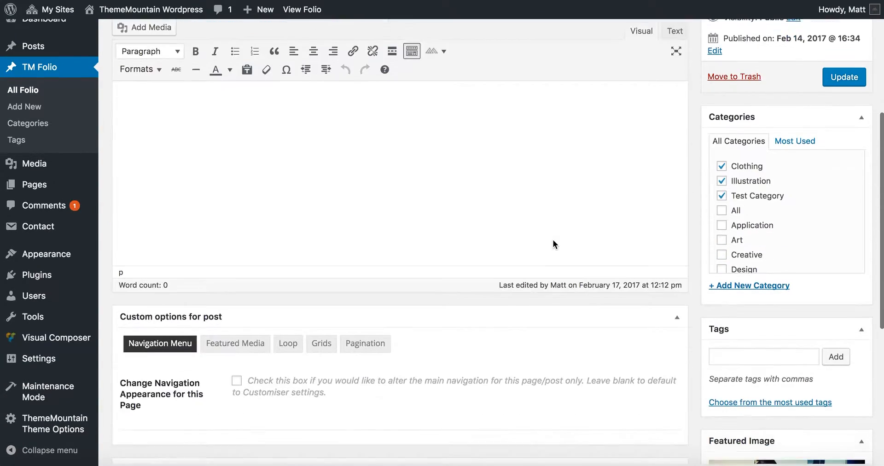
pyautogui.scroll(-2, 553, 239)
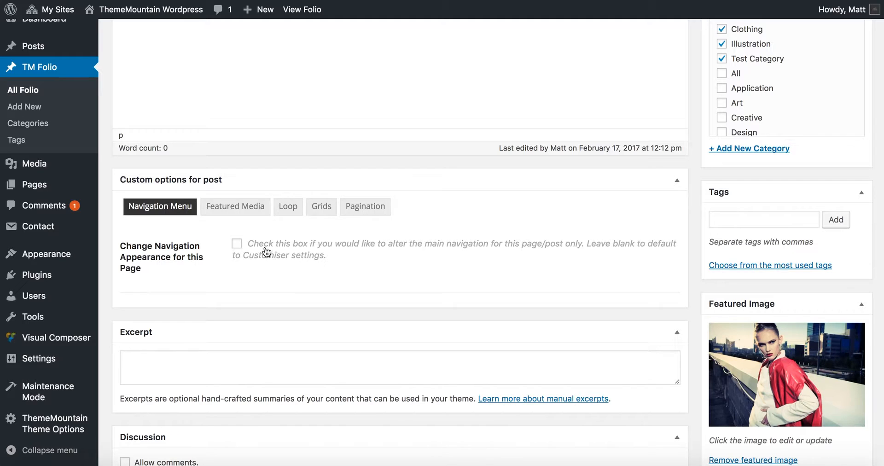
pyautogui.click(246, 213)
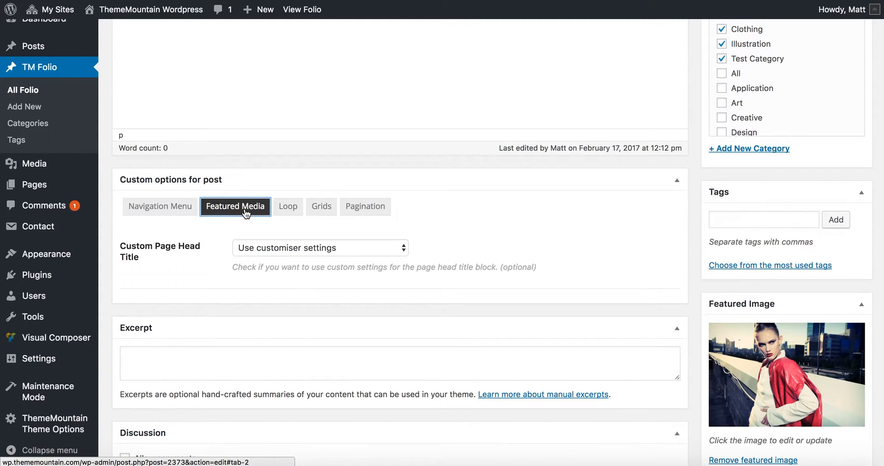
pyautogui.click(353, 247)
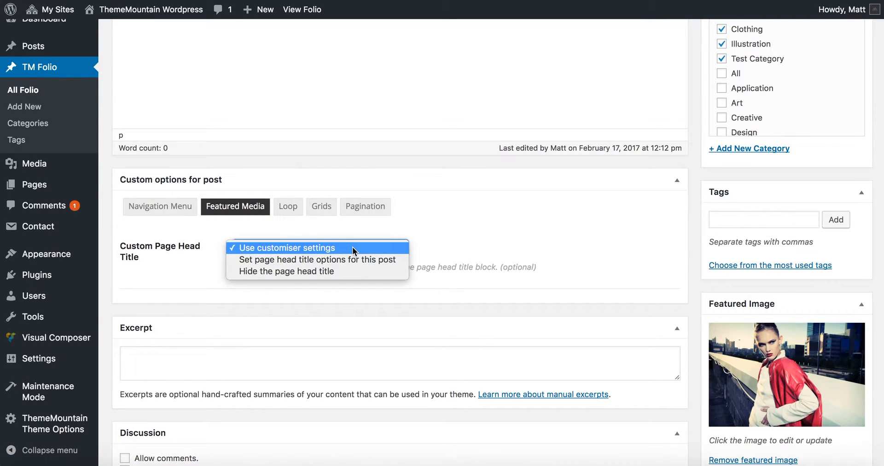
pyautogui.click(373, 261)
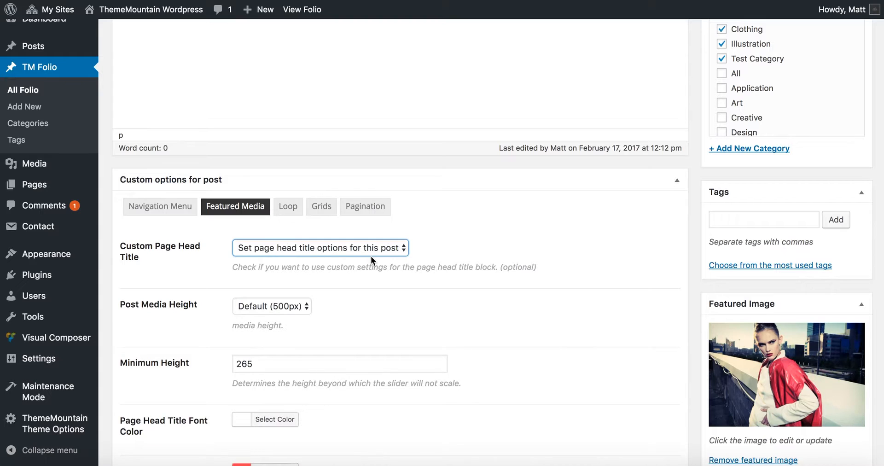
# Change the project's featured media type to Use Vimeo Video
pyautogui.scroll(-6, 575, 325)
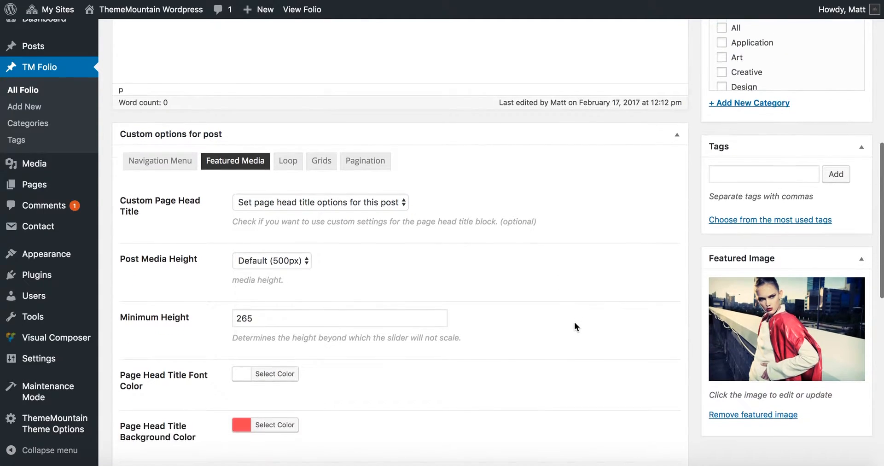
pyautogui.scroll(-2, 575, 325)
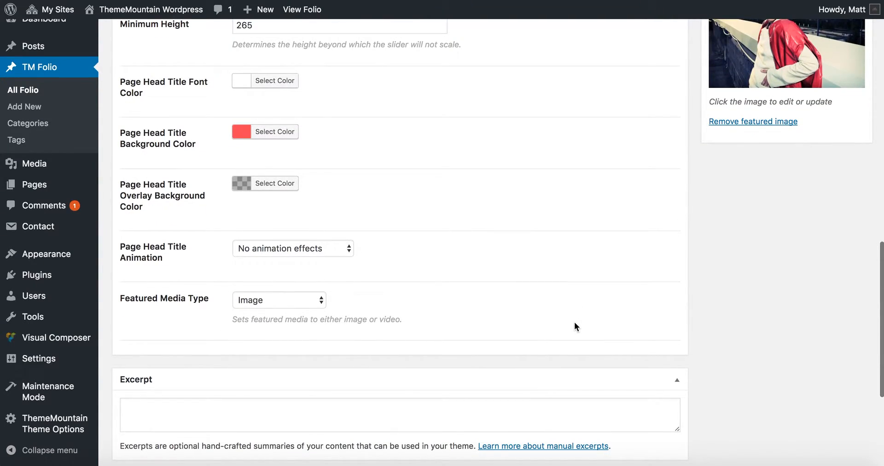
pyautogui.click(288, 306)
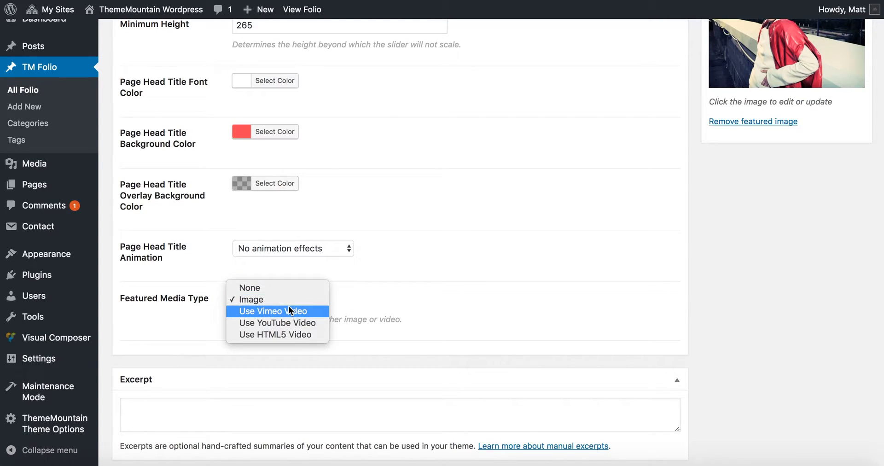
pyautogui.click(311, 315)
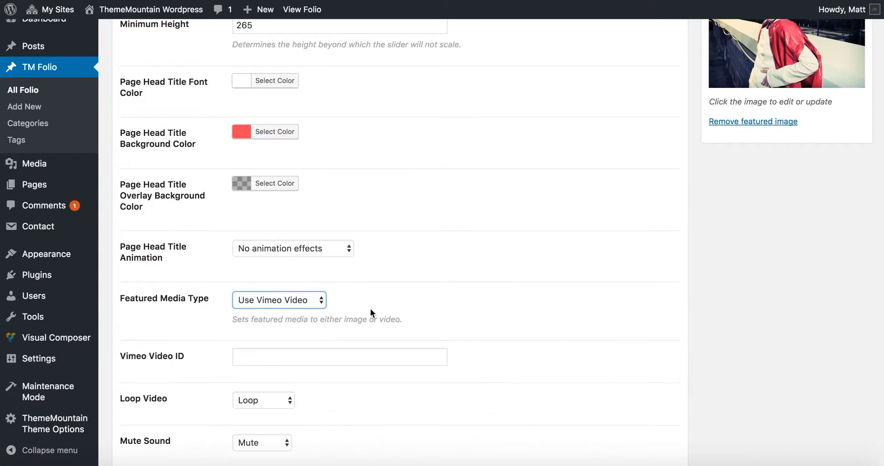
# Enter 192147860 as the Vimeo video ID and update the project
pyautogui.scroll(-4, 591, 322)
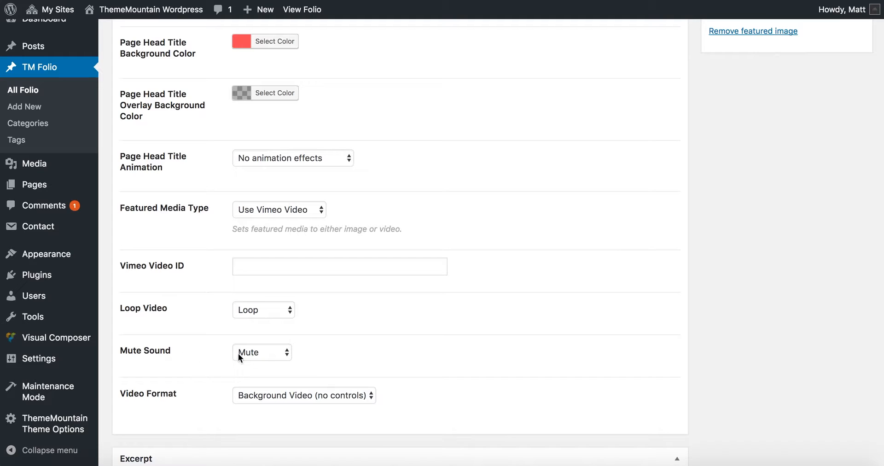
pyautogui.scroll(2, 555, 307)
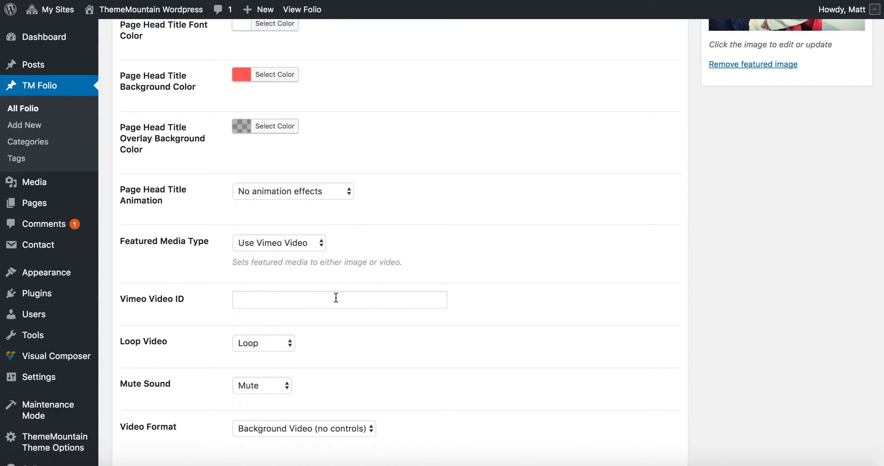
pyautogui.click(336, 299)
pyautogui.write('192147860')
pyautogui.click(742, 278)
pyautogui.scroll(3, 742, 277)
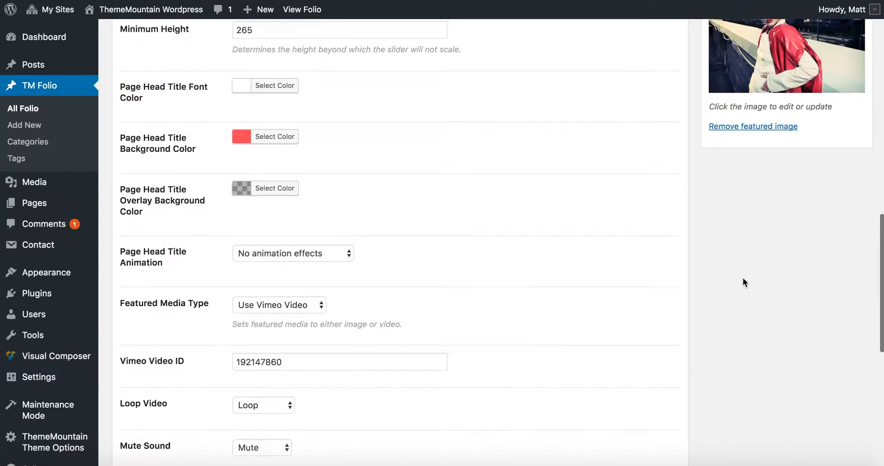
pyautogui.scroll(15, 742, 278)
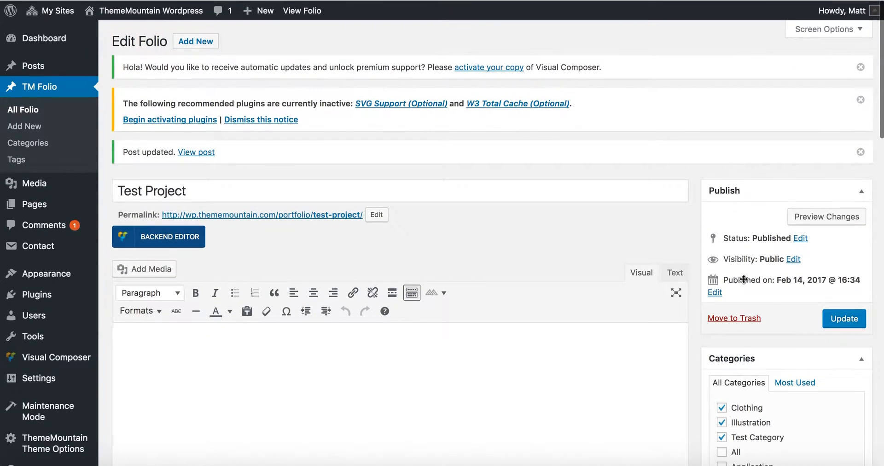
pyautogui.click(845, 318)
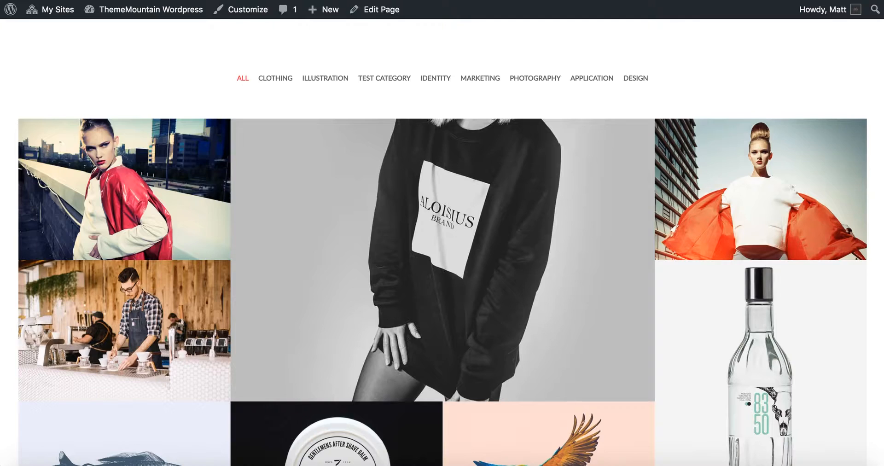
# Reload the portfolio grid page, play the Test Project's Vimeo video in the lightbox and close it
pyautogui.press('super+r')
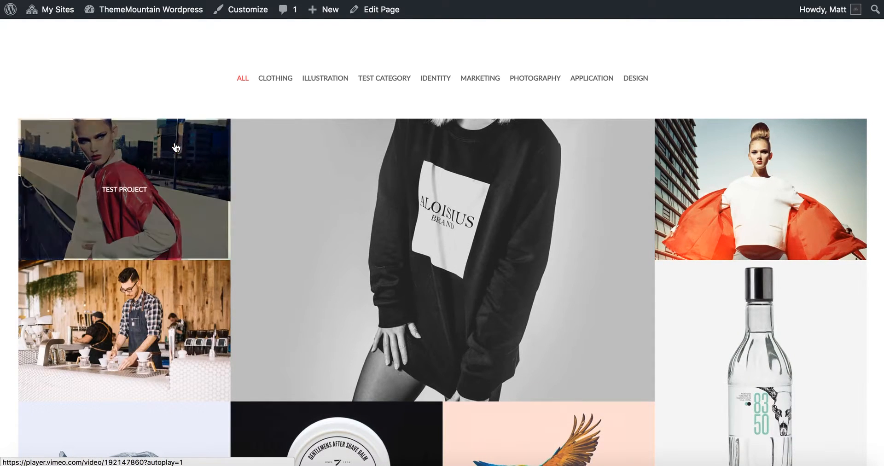
pyautogui.click(174, 144)
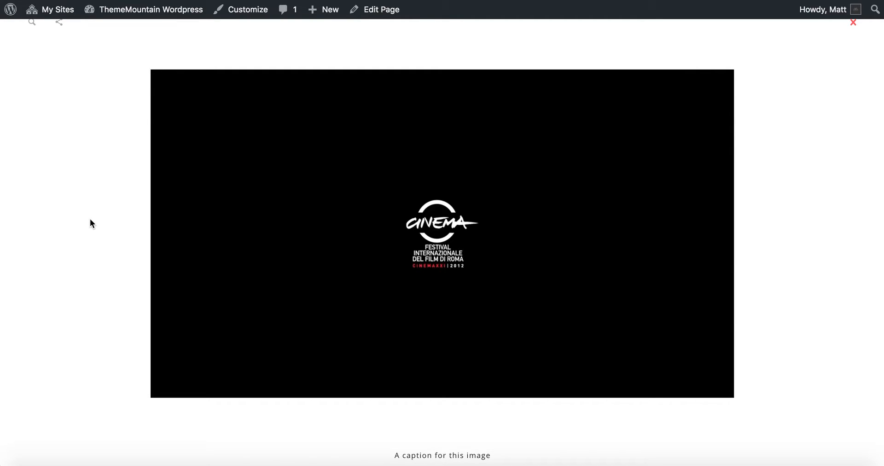
pyautogui.click(165, 386)
pyautogui.click(791, 237)
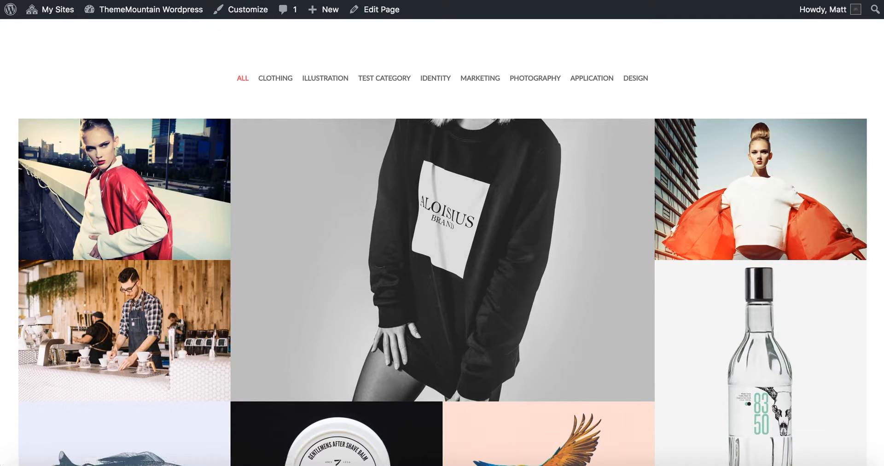
# Return to the Test Project editor and set its grid item link to Not Linked
pyautogui.hotkey('alt', 'Left')
pyautogui.scroll(-5, 524, 223)
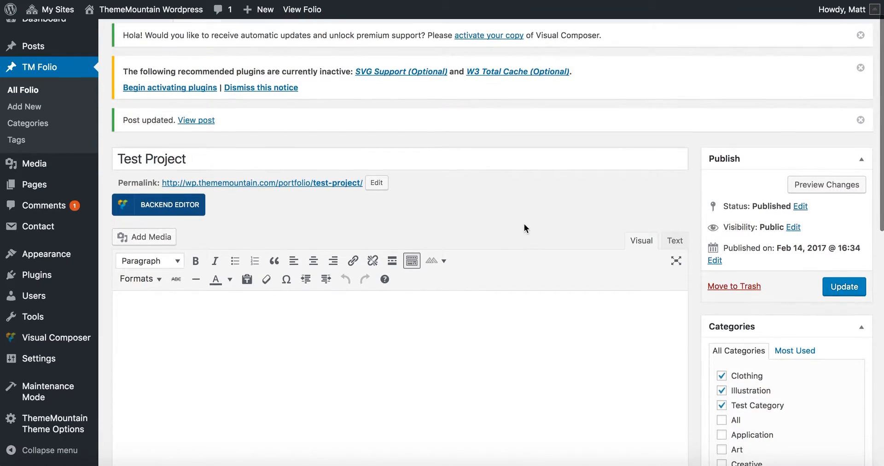
pyautogui.scroll(-3, 524, 224)
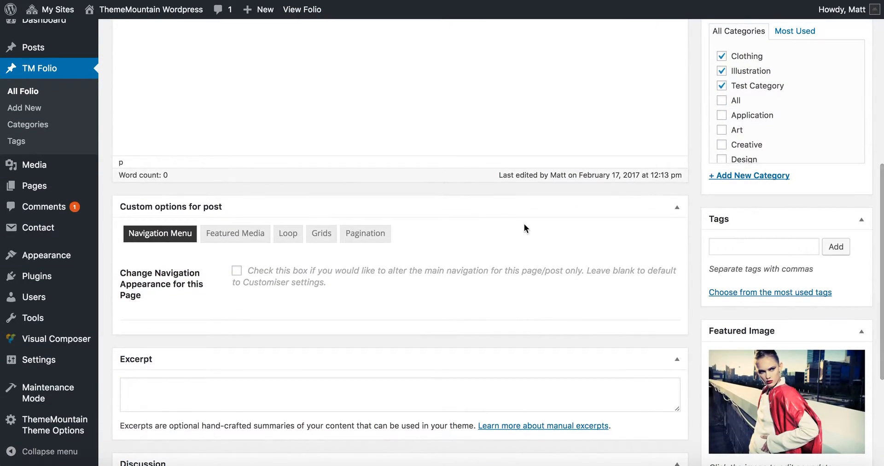
pyautogui.scroll(-1, 524, 224)
pyautogui.scroll(1, 523, 223)
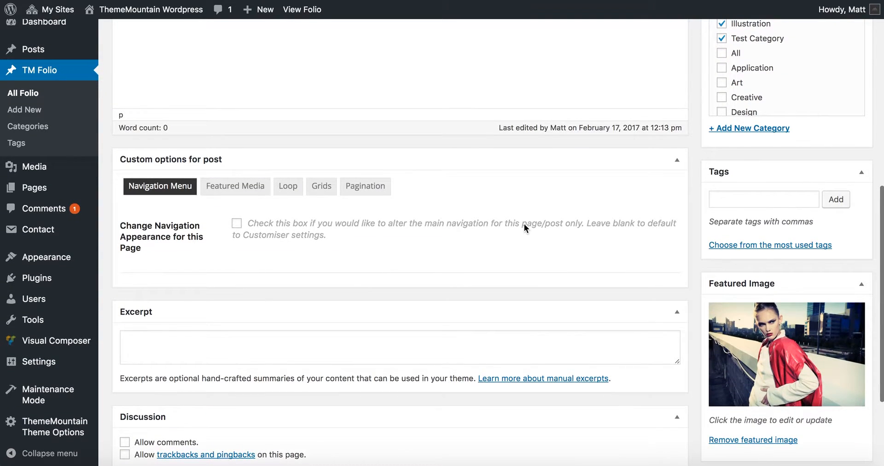
pyautogui.click(320, 187)
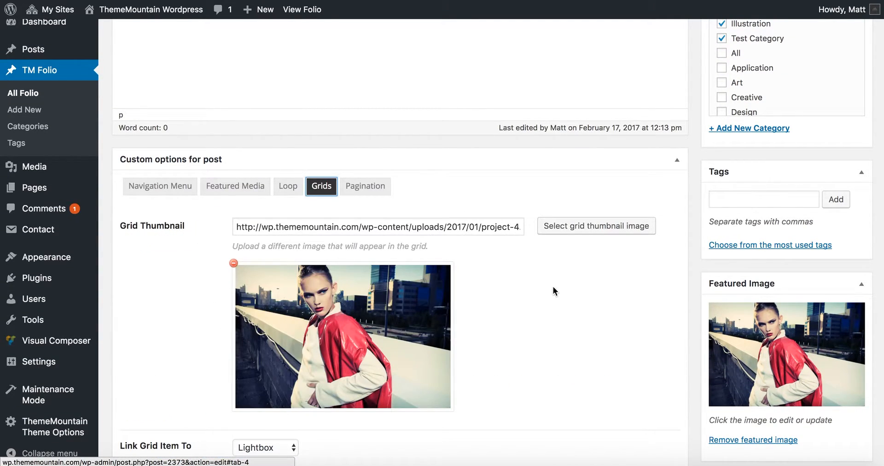
pyautogui.scroll(-3, 552, 286)
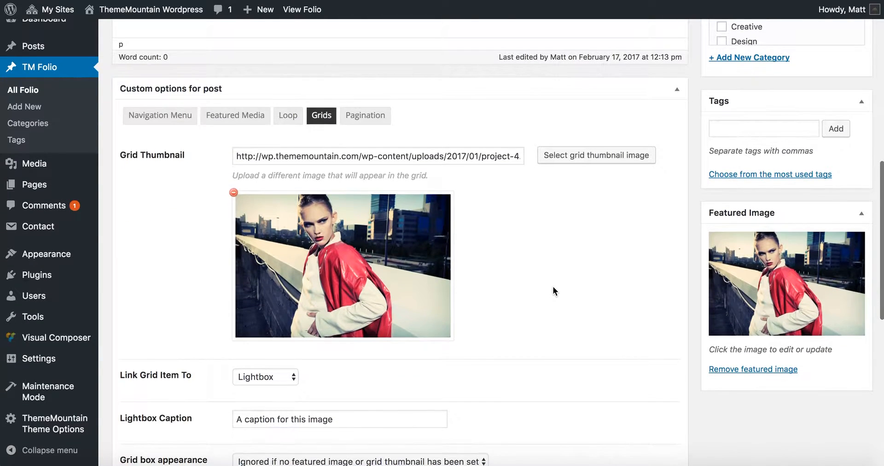
pyautogui.scroll(-3, 552, 287)
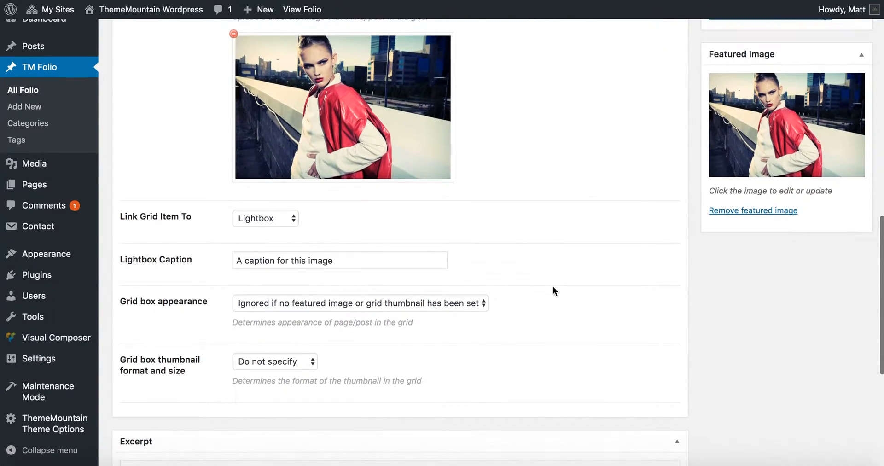
pyautogui.scroll(3, 553, 287)
pyautogui.scroll(-2, 552, 290)
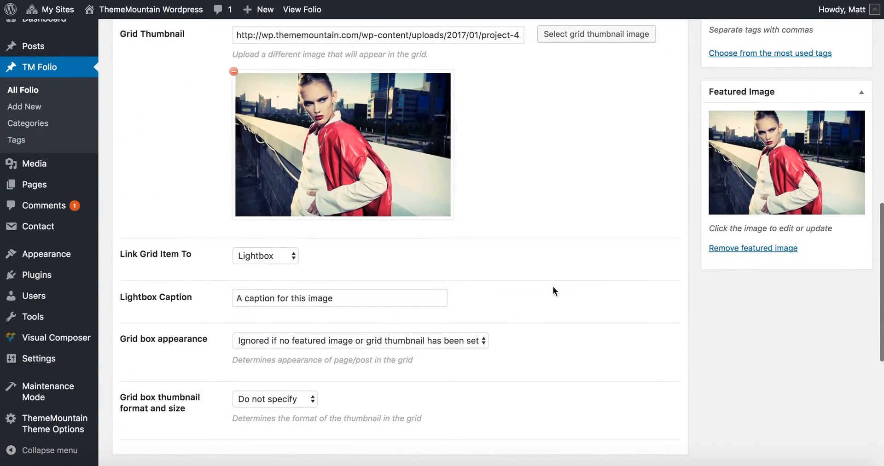
pyautogui.click(275, 255)
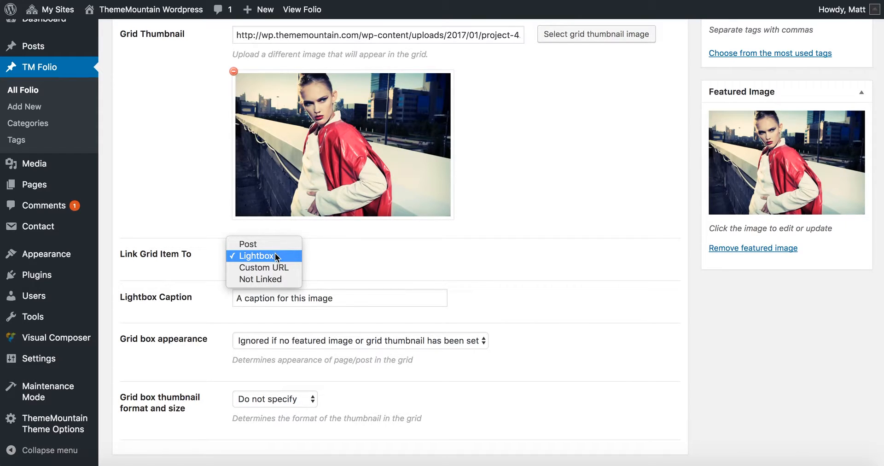
pyautogui.click(281, 279)
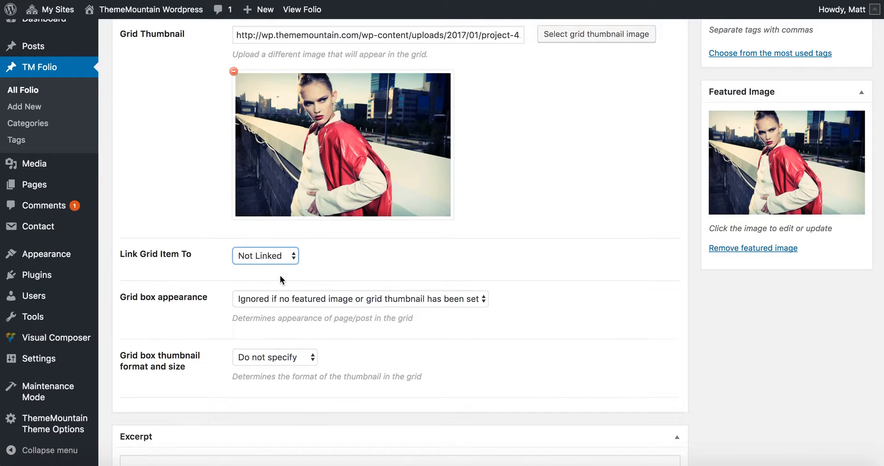
# Set the project's grid box appearance to "Show text with solid background"
pyautogui.scroll(-3, 501, 249)
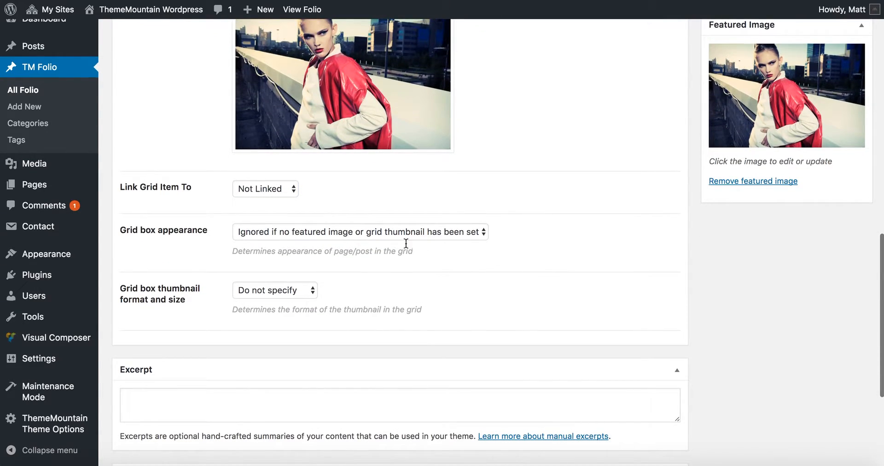
pyautogui.click(394, 233)
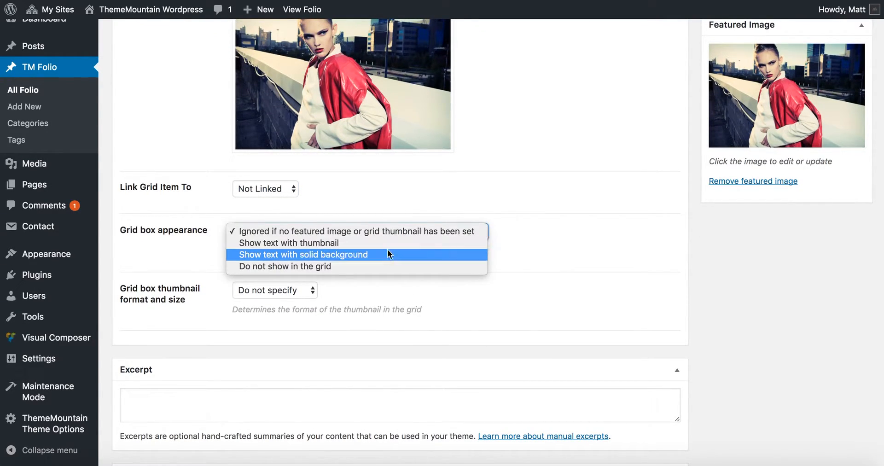
pyautogui.click(387, 252)
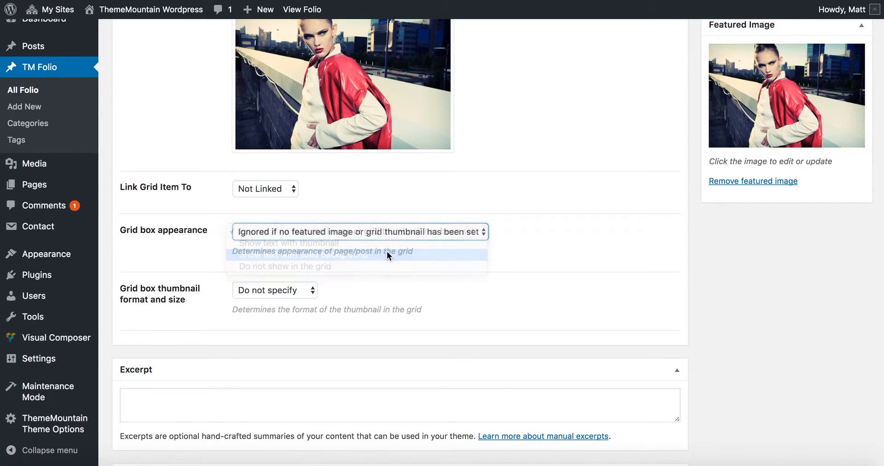
# Set the grid background color to dark gray #606060 and close the color picker
pyautogui.scroll(-5, 542, 260)
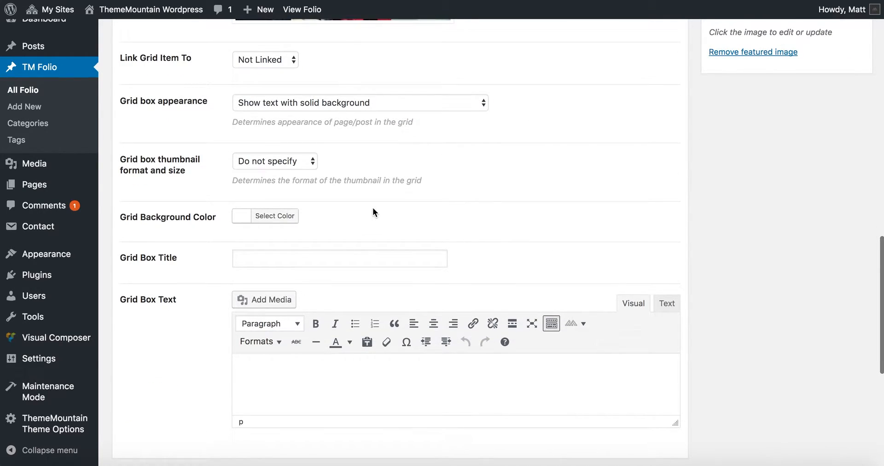
pyautogui.scroll(-1, 368, 205)
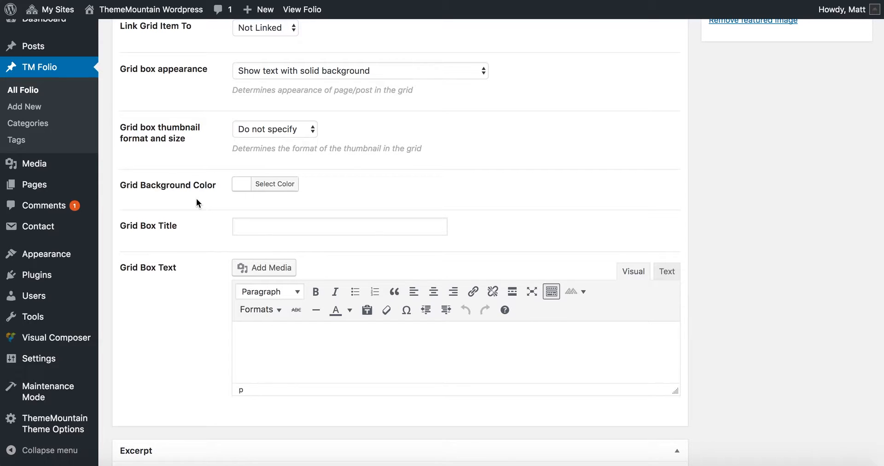
pyautogui.click(275, 183)
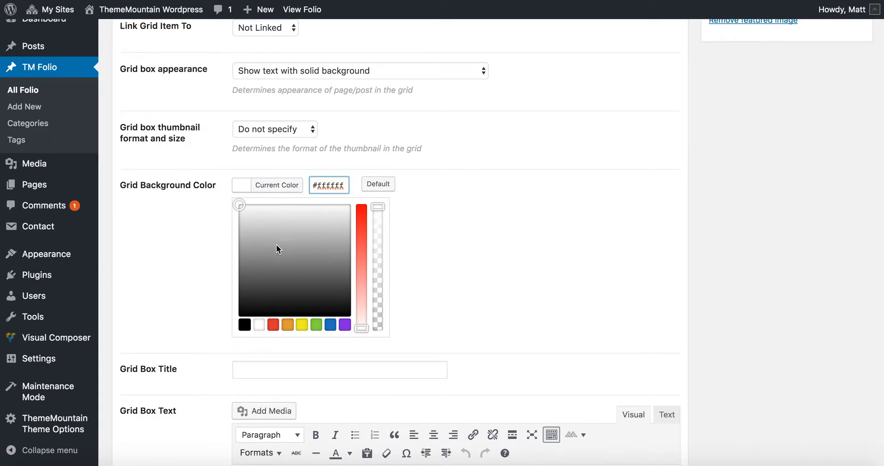
pyautogui.moveTo(249, 274); pyautogui.dragTo(238, 275)
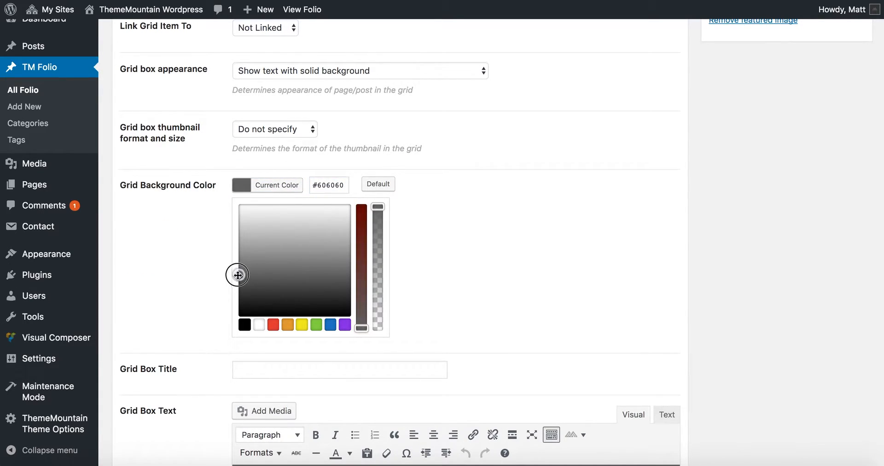
pyautogui.click(424, 227)
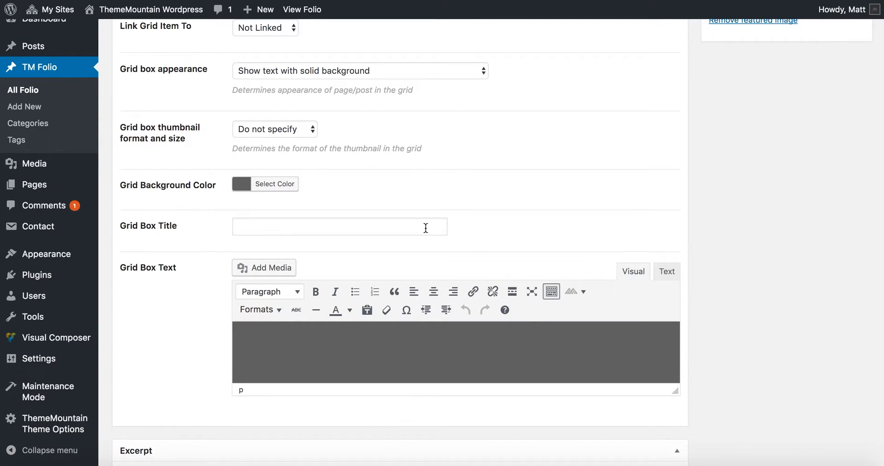
pyautogui.scroll(-4, 426, 228)
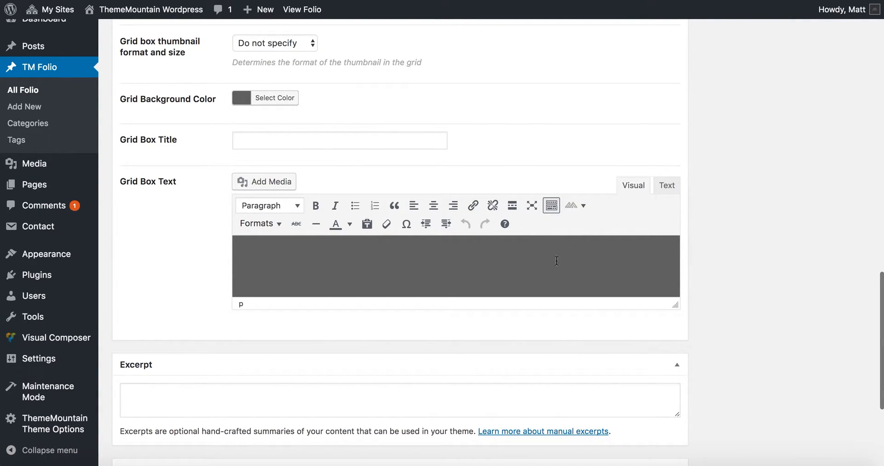
# Enlarge the Grid Box Text editor and enter "This is an awesome box and here is our portfolio." in white text
pyautogui.moveTo(675, 304); pyautogui.dragTo(673, 444)
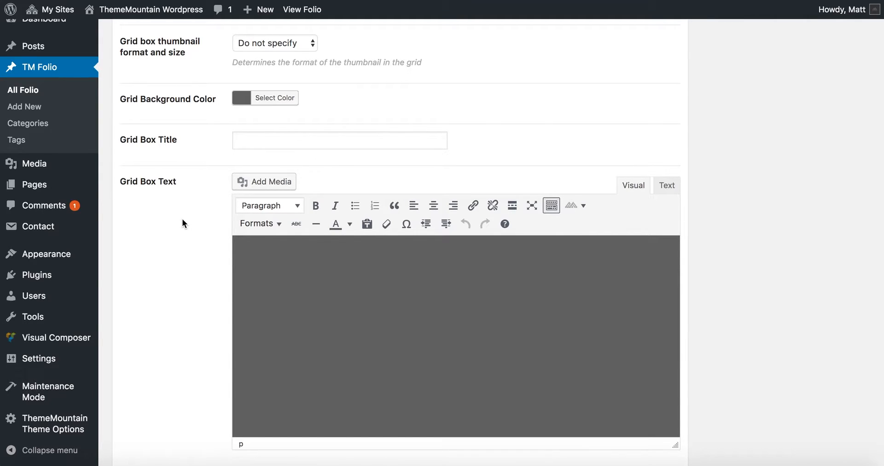
pyautogui.click(292, 262)
pyautogui.click(350, 224)
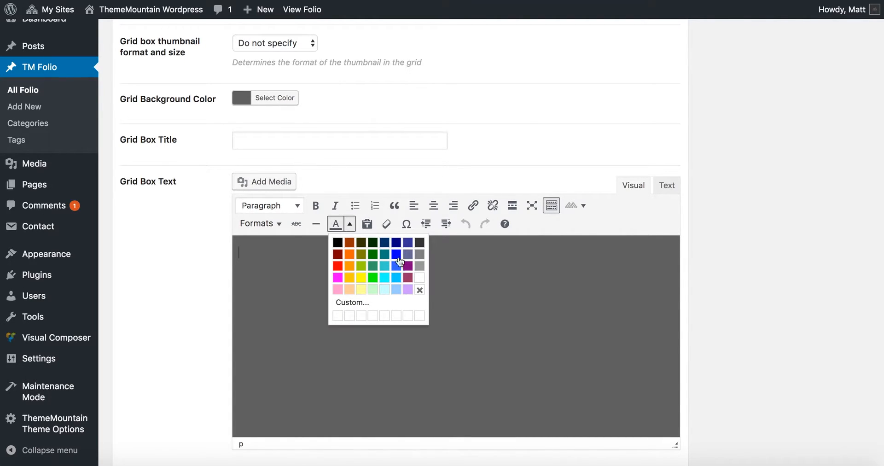
pyautogui.click(420, 278)
pyautogui.write('This is an aw')
pyautogui.write('some box and here is our portfolio.')
pyautogui.click(292, 253)
pyautogui.write('e')
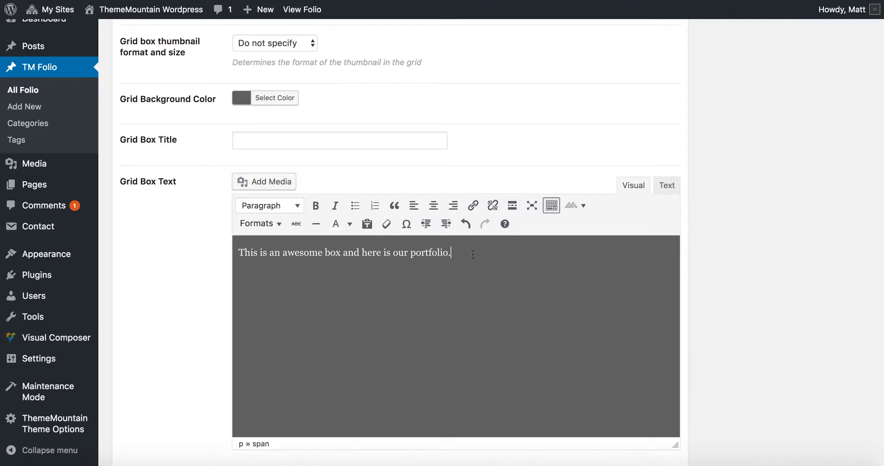
# Start a button on a new line below the sentence, labelled "Discover All" with link URL "#"
pyautogui.click(472, 254)
pyautogui.press('Return')
pyautogui.click(583, 206)
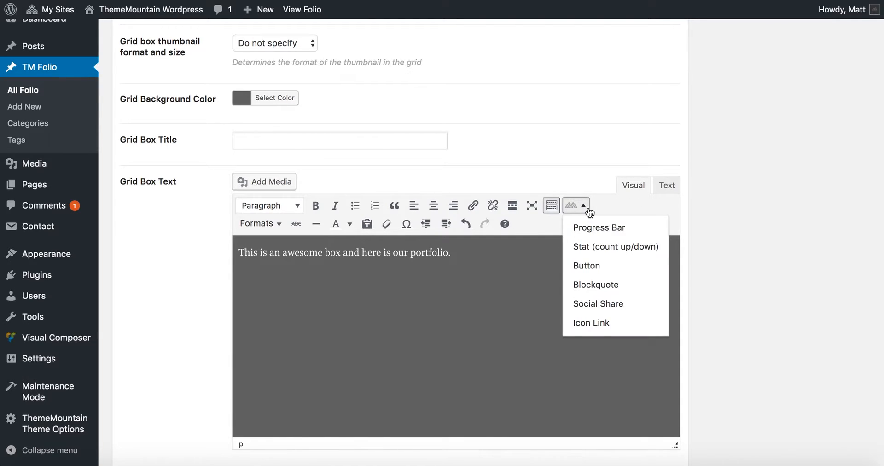
pyautogui.click(594, 266)
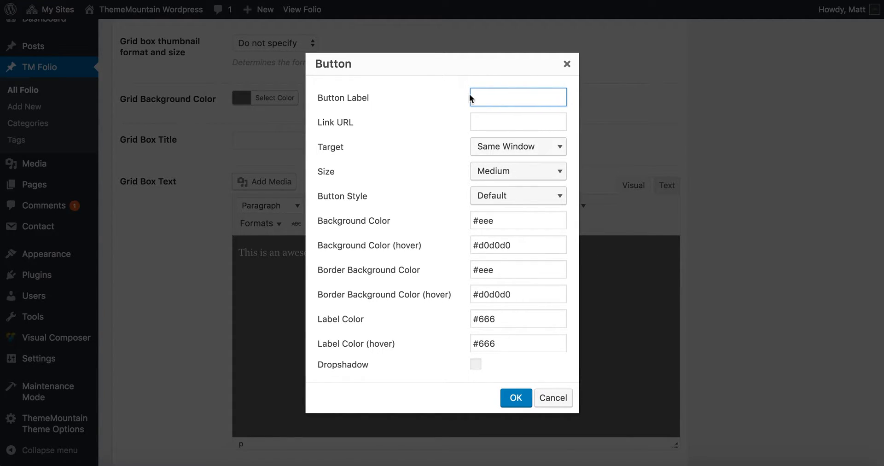
pyautogui.moveTo(412, 65); pyautogui.dragTo(394, 91)
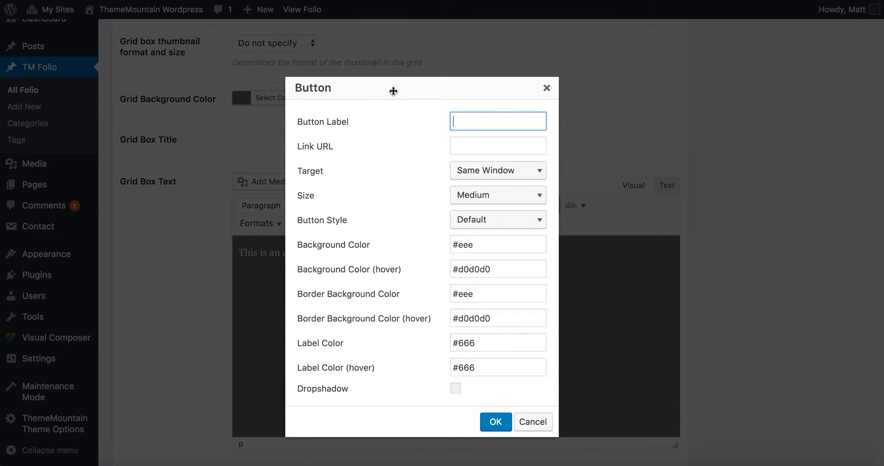
pyautogui.write('Discover All')
pyautogui.click(477, 139)
pyautogui.write('#')
pyautogui.click(393, 179)
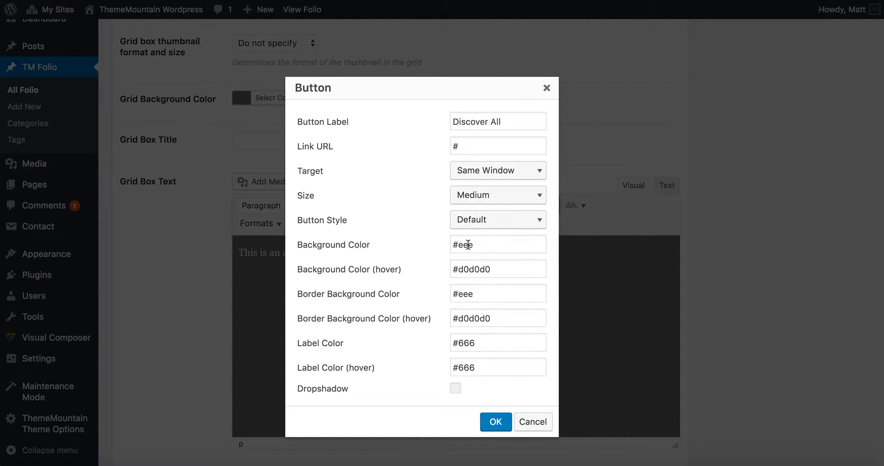
# Set the button's background color and border background color to #fff
pyautogui.doubleClick(466, 244)
pyautogui.write('fff')
pyautogui.doubleClick(468, 246)
pyautogui.doubleClick(467, 294)
pyautogui.write('fff')
# Set the button's hover background color and hover border background color to #ff6666
pyautogui.doubleClick(468, 270)
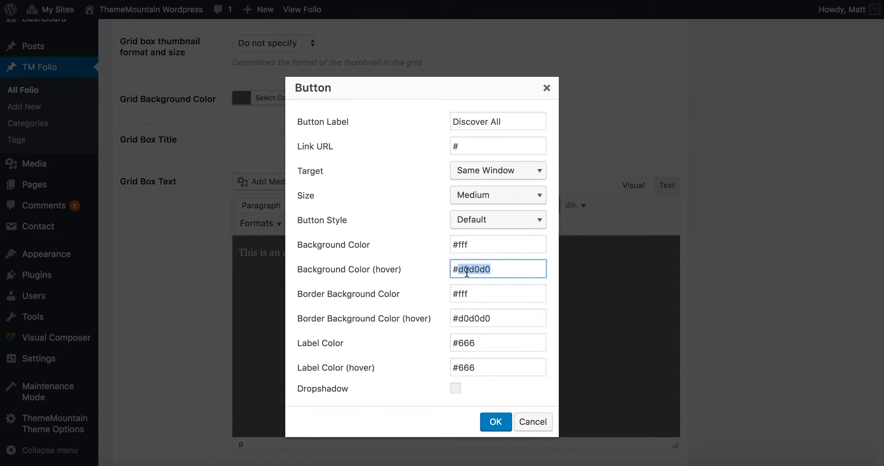
pyautogui.write('fff')
pyautogui.click(472, 318)
pyautogui.doubleClick(472, 318)
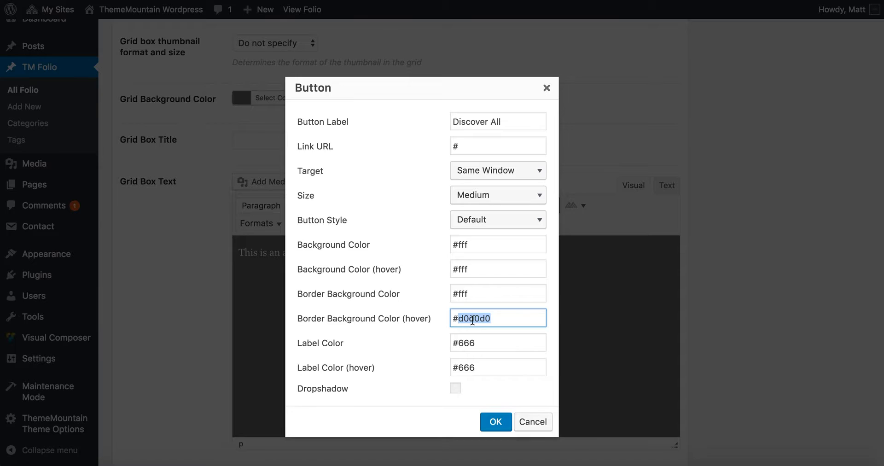
pyautogui.click(459, 270)
pyautogui.press('BackSpace')
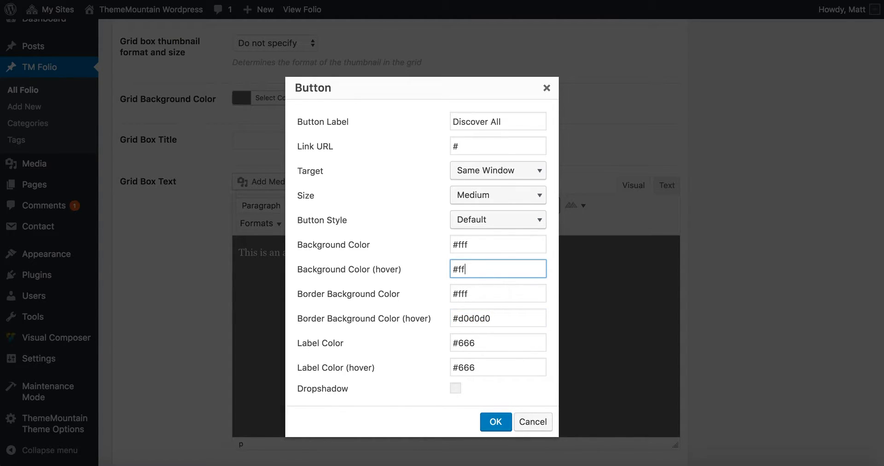
pyautogui.write('6666')
pyautogui.doubleClick(462, 270)
pyautogui.hotkey('ctrl', 'c')
pyautogui.doubleClick(469, 318)
pyautogui.hotkey('ctrl', 'v')
# Set the button's label color to #232323 and its hover label color to #fff, and insert the button into the grid box text
pyautogui.click(466, 342)
pyautogui.press('BackSpace')
pyautogui.press('BackSpace')
pyautogui.press('BackSpace')
pyautogui.write('232323')
pyautogui.doubleClick(465, 367)
pyautogui.write('fff')
pyautogui.click(403, 382)
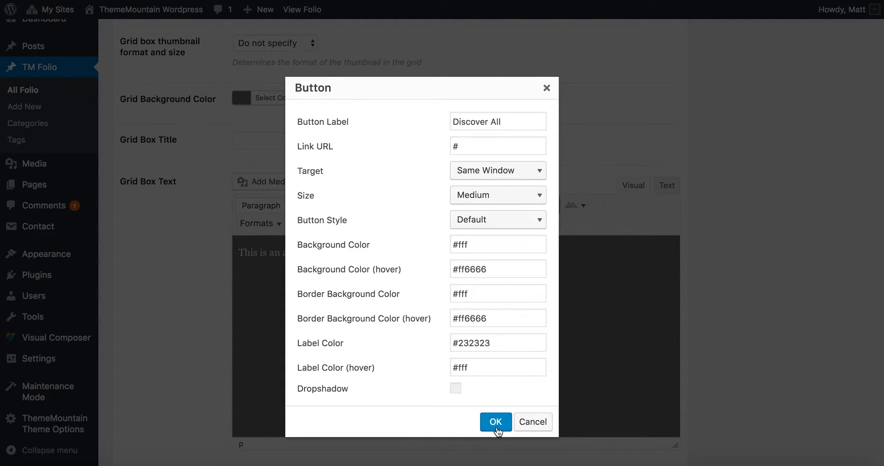
pyautogui.click(496, 422)
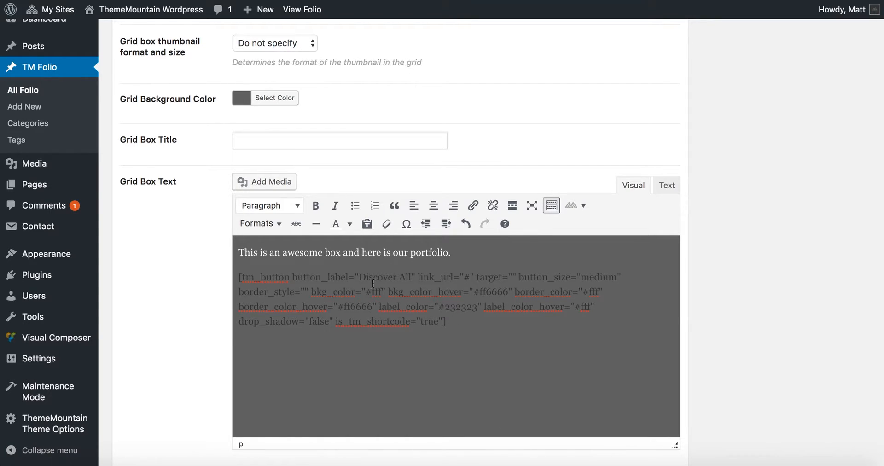
pyautogui.moveTo(451, 322); pyautogui.dragTo(232, 277)
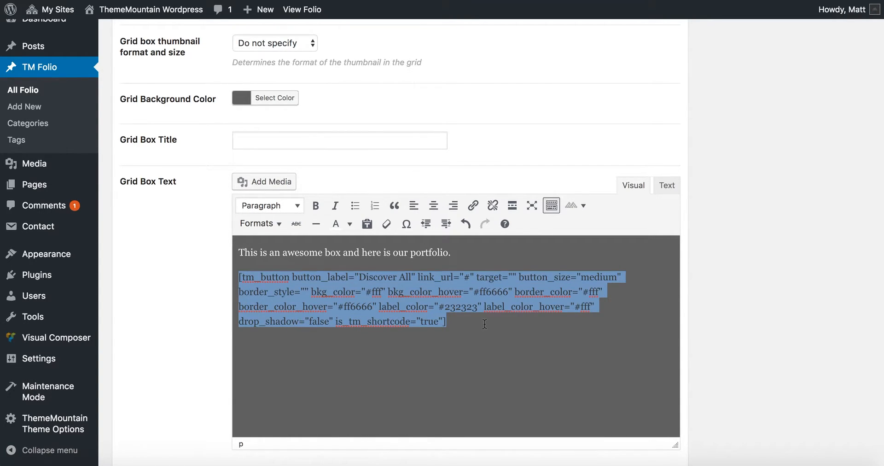
pyautogui.click(467, 324)
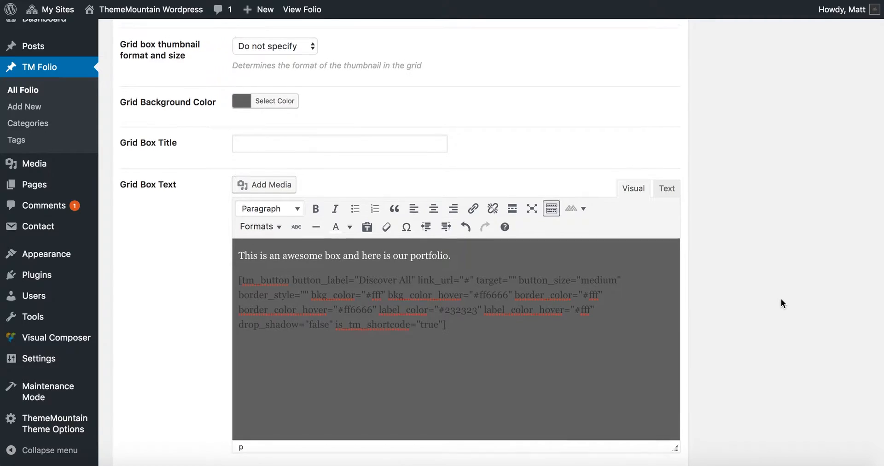
pyautogui.scroll(5, 781, 298)
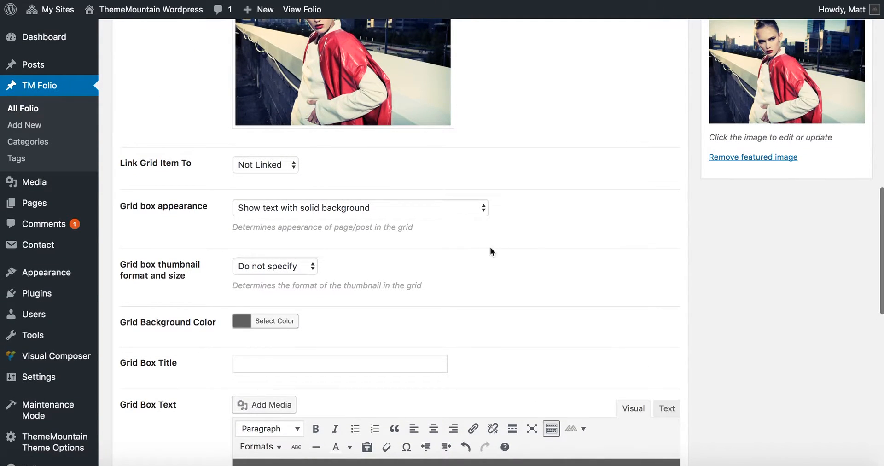
pyautogui.scroll(-3, 572, 262)
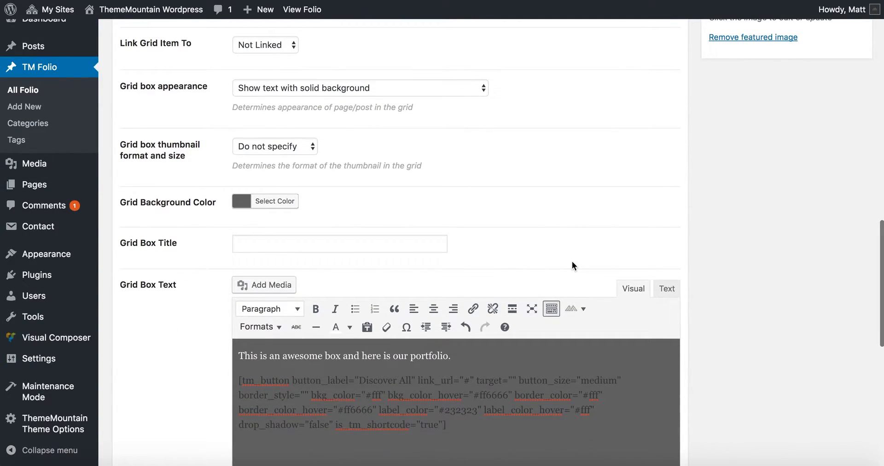
# Update the Test Project and reload the portfolio grid page
pyautogui.scroll(15, 622, 236)
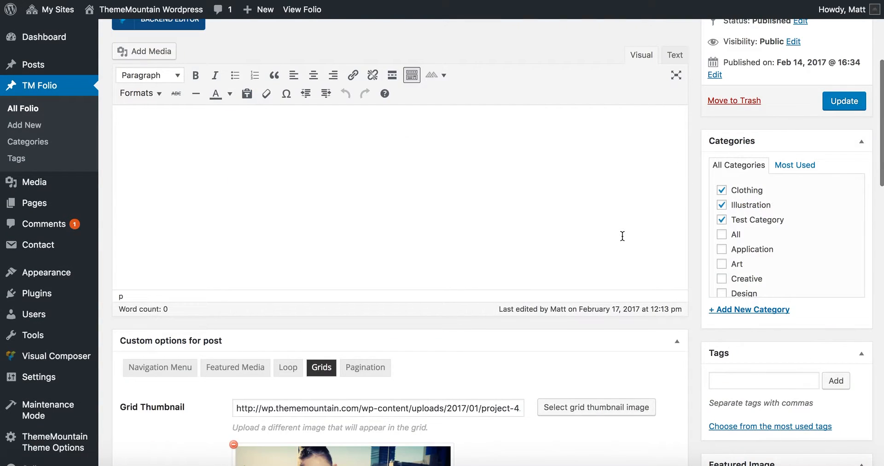
pyautogui.click(847, 158)
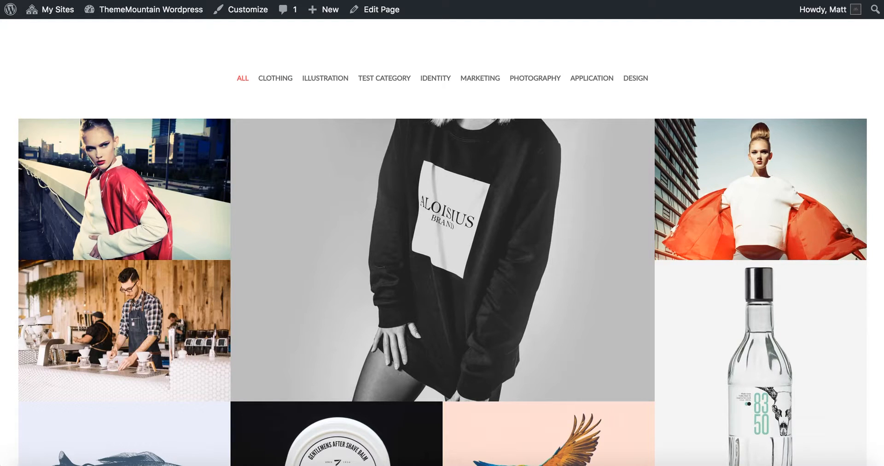
pyautogui.press('super+r')
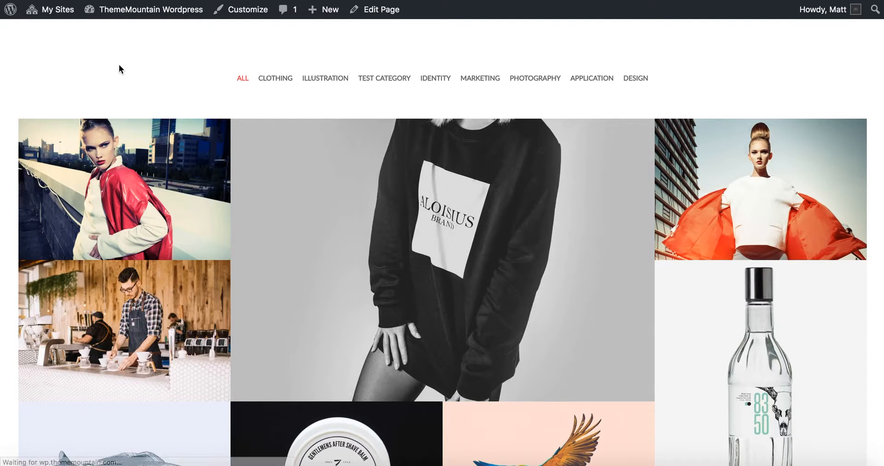